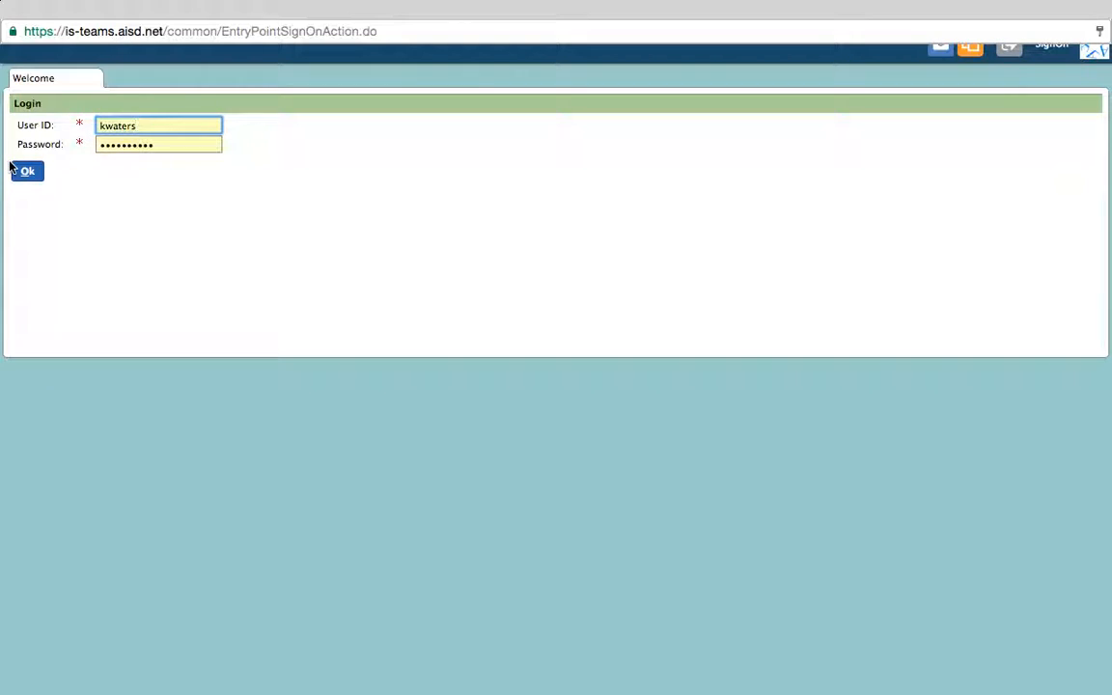
- Sign in with the prefilled credentials and open Maintain Teacher Gradebook Category for student instruction
{"action": "left_click", "coordinate": [28, 174]}
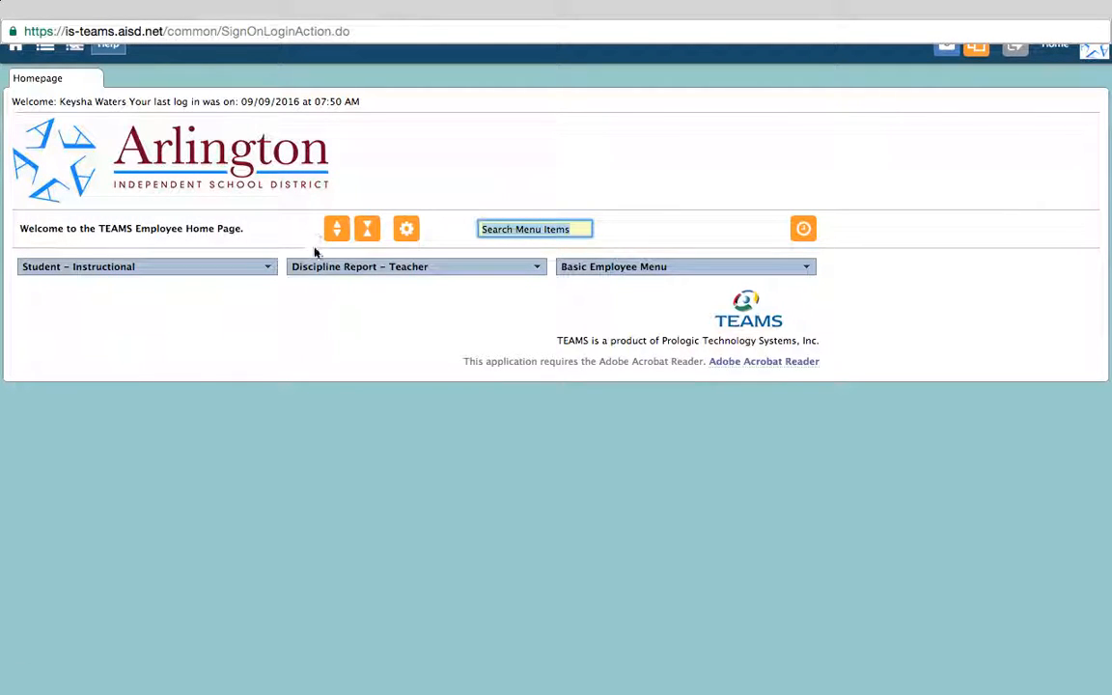
{"action": "left_click", "coordinate": [336, 238]}
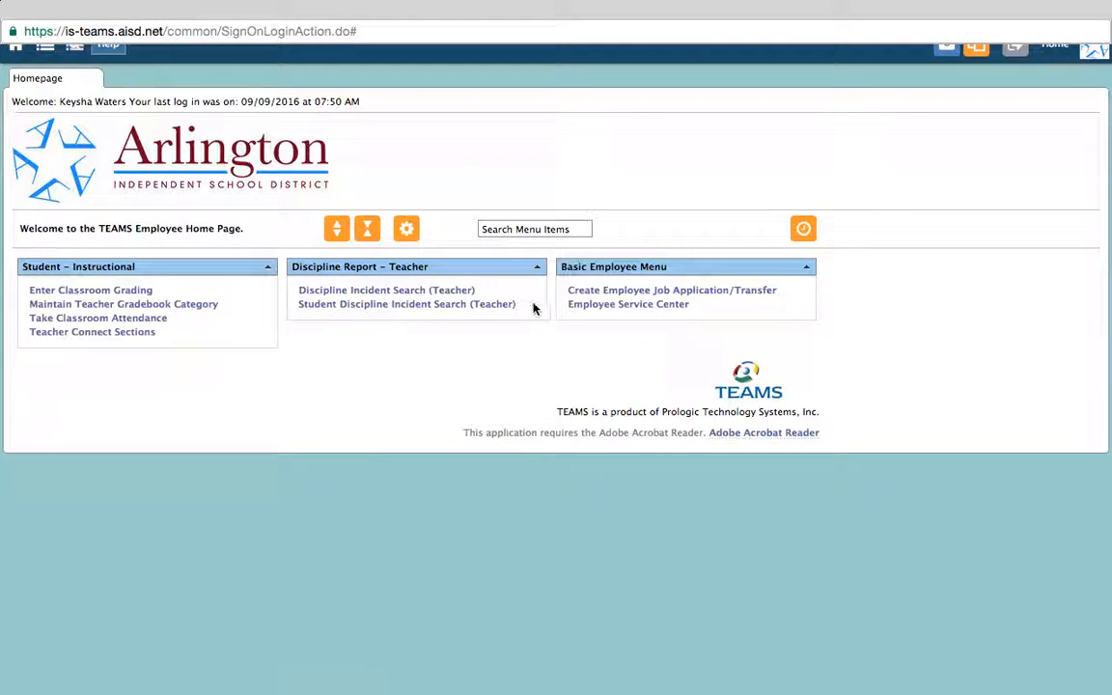
{"action": "left_click", "coordinate": [80, 307]}
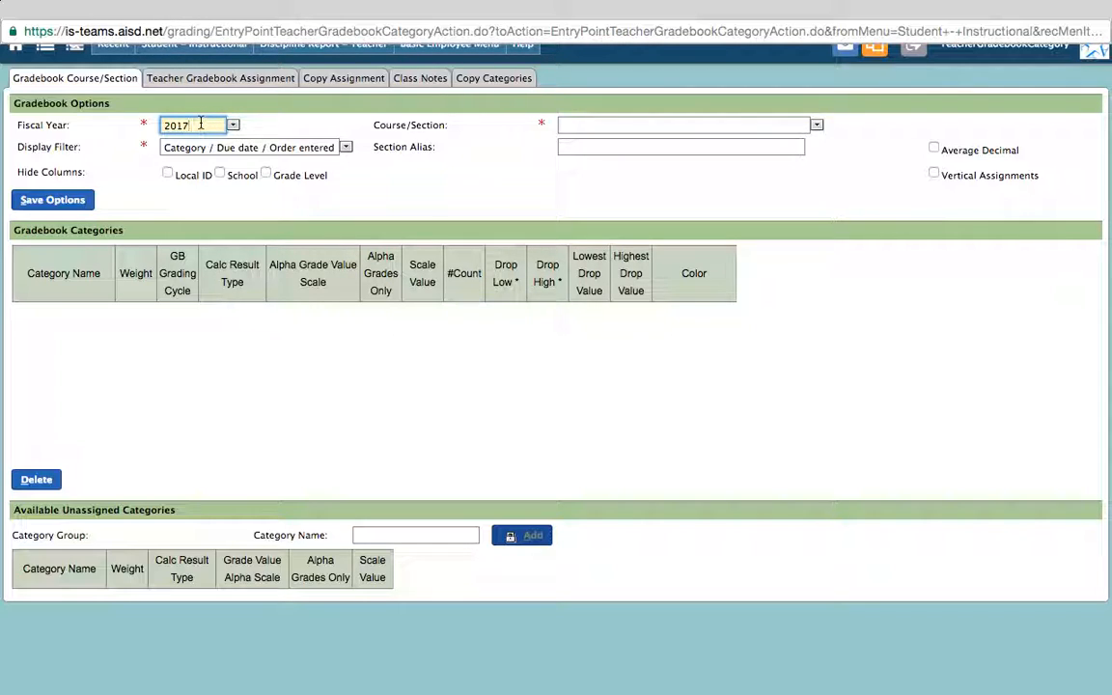
- Set the gradebook's display filter to Category / Due date / Alpha
{"action": "left_click", "coordinate": [816, 126]}
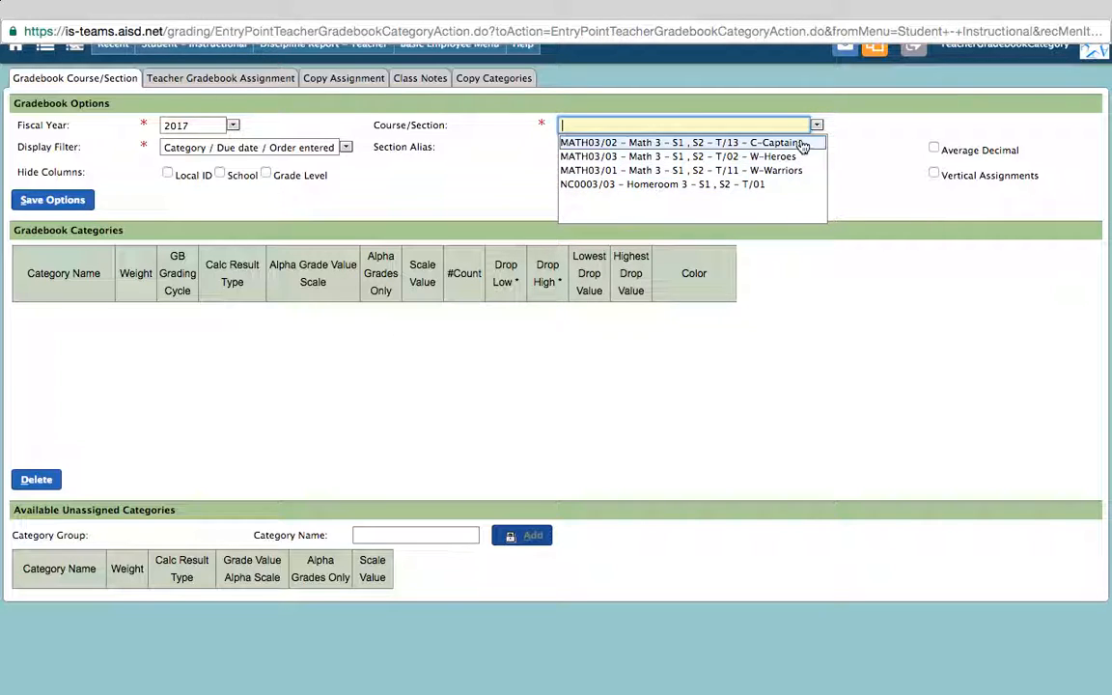
{"action": "left_click", "coordinate": [841, 170]}
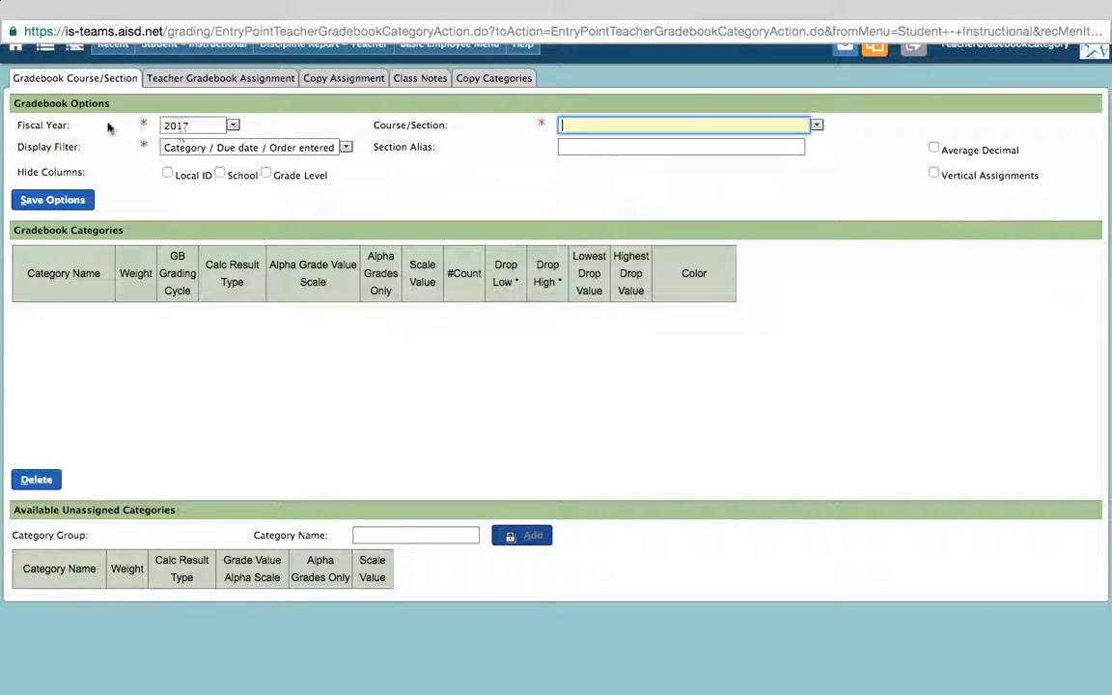
{"action": "left_click", "coordinate": [347, 147]}
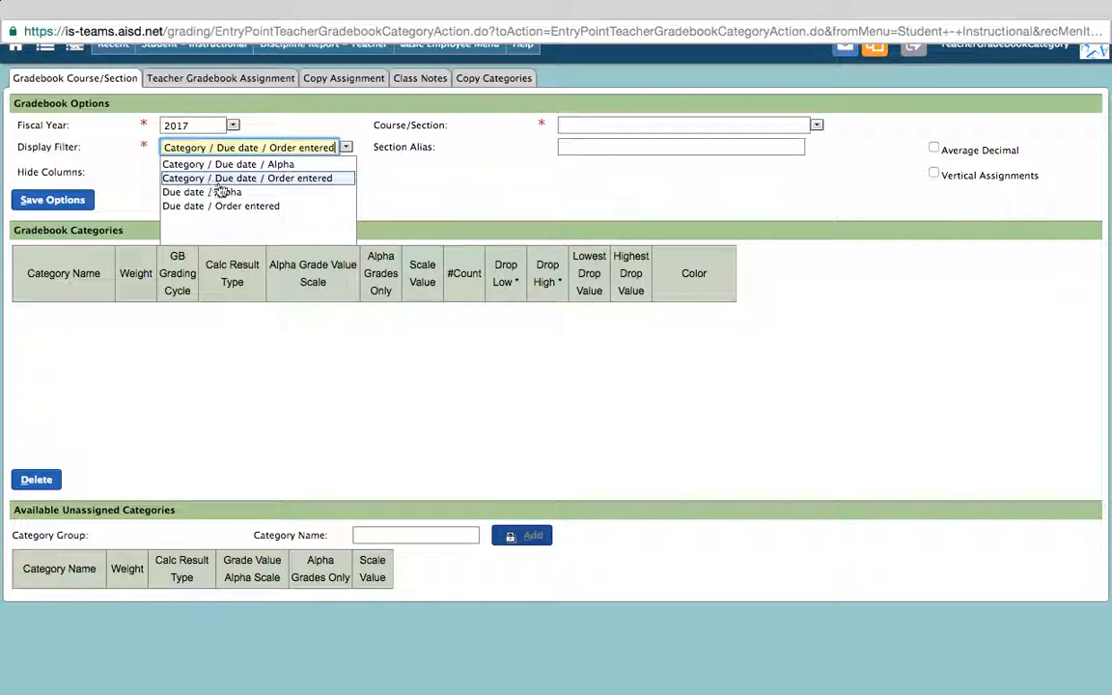
{"action": "left_click", "coordinate": [315, 164]}
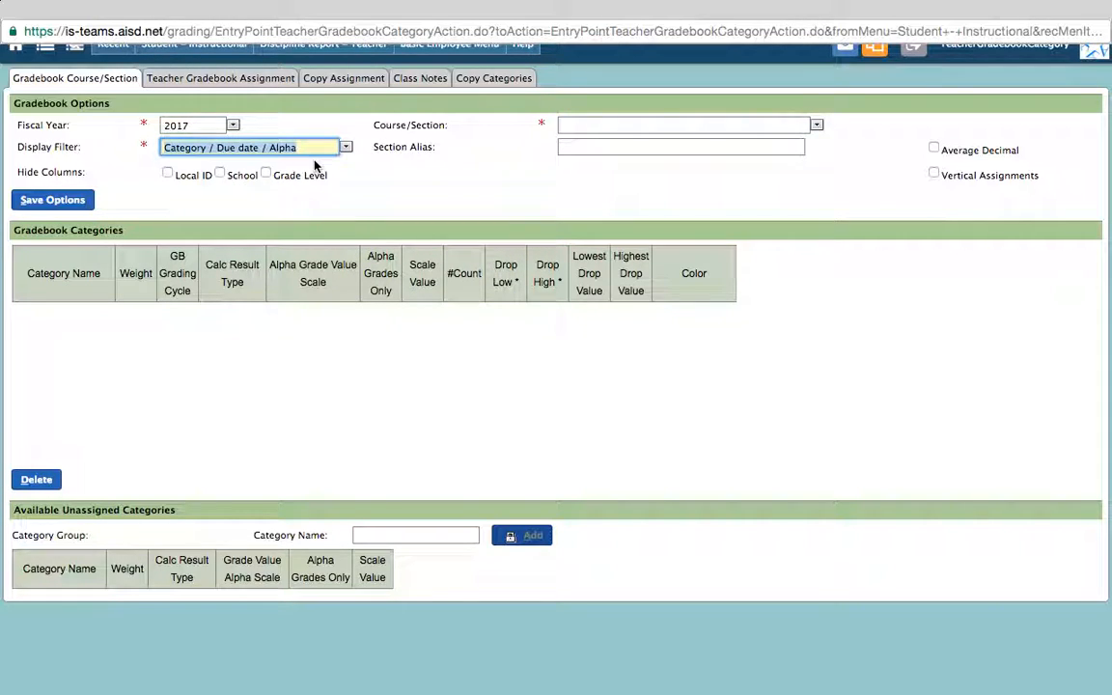
- Load the MATH03/01 Math 3 W-Warriors course section and save its gradebook options
{"action": "left_click", "coordinate": [609, 146]}
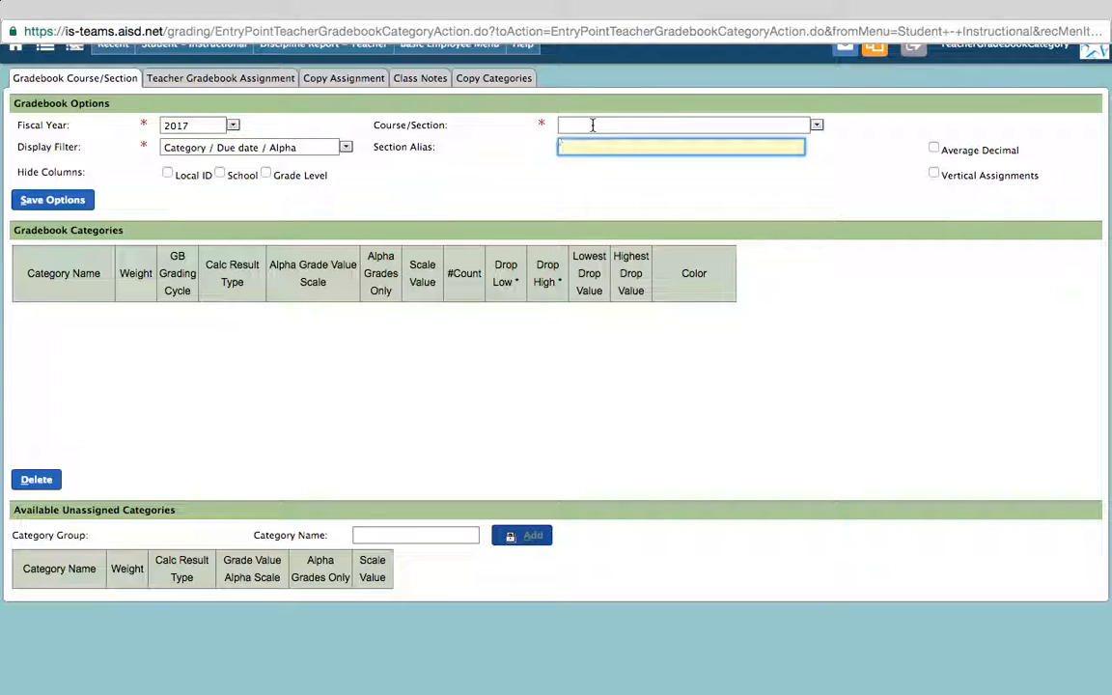
{"action": "left_click", "coordinate": [816, 126]}
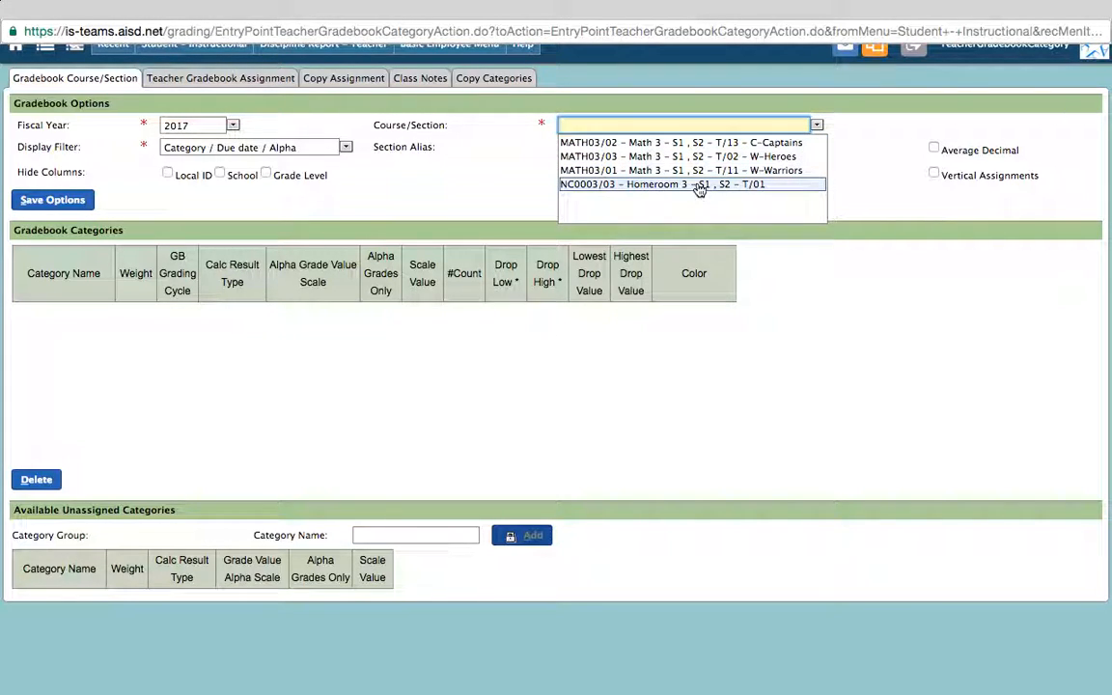
{"action": "left_click", "coordinate": [775, 171]}
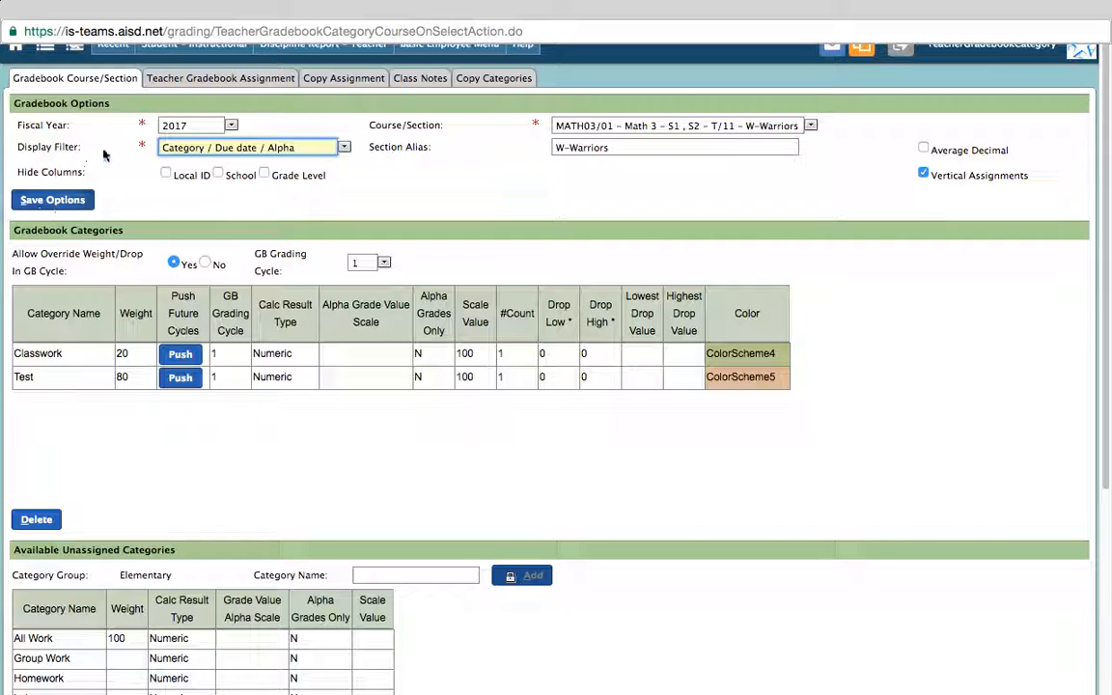
{"action": "left_click", "coordinate": [53, 201]}
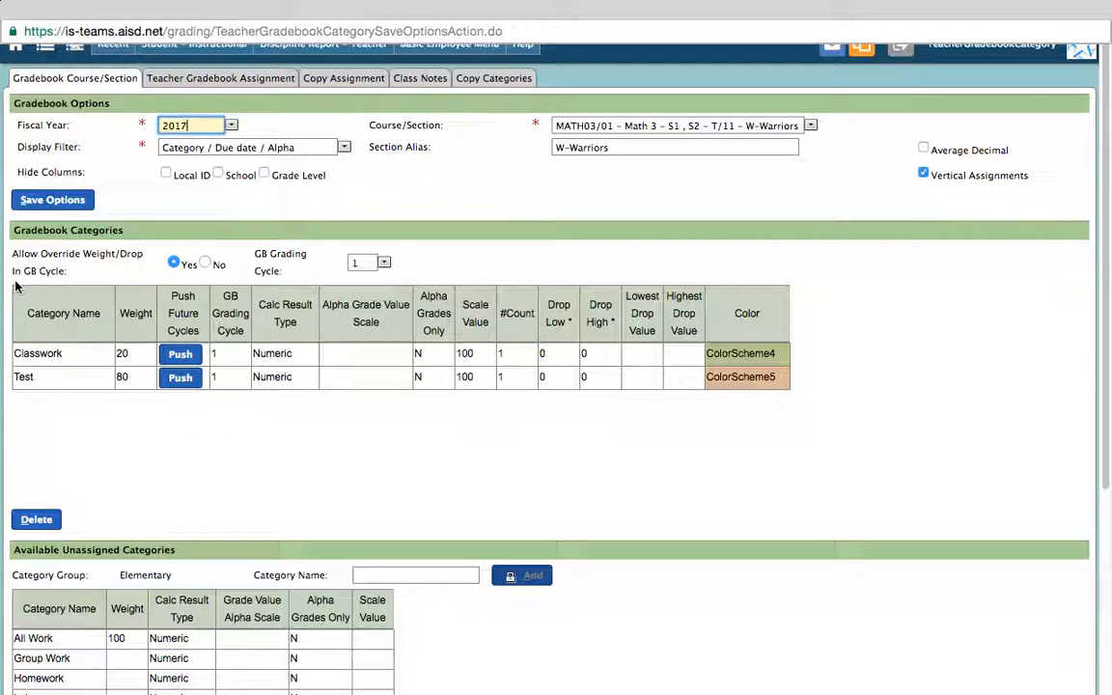
- Keep weight/drop override set to Yes and check the alpha grade value scales available for Classwork
{"action": "left_click", "coordinate": [175, 266]}
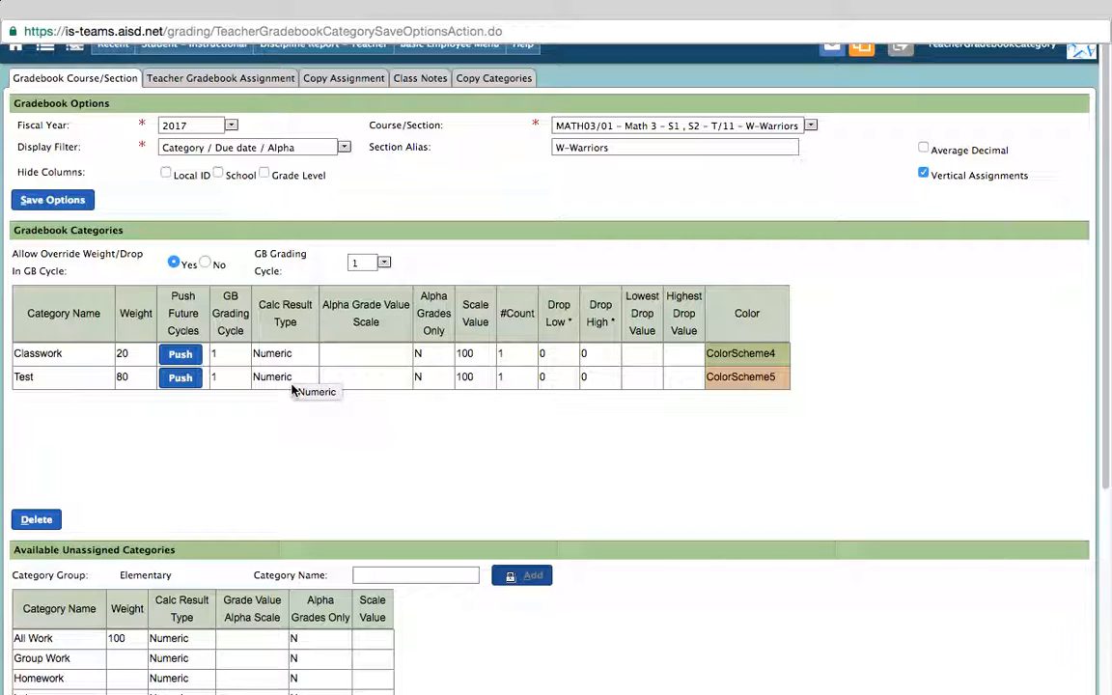
{"action": "left_click", "coordinate": [374, 353]}
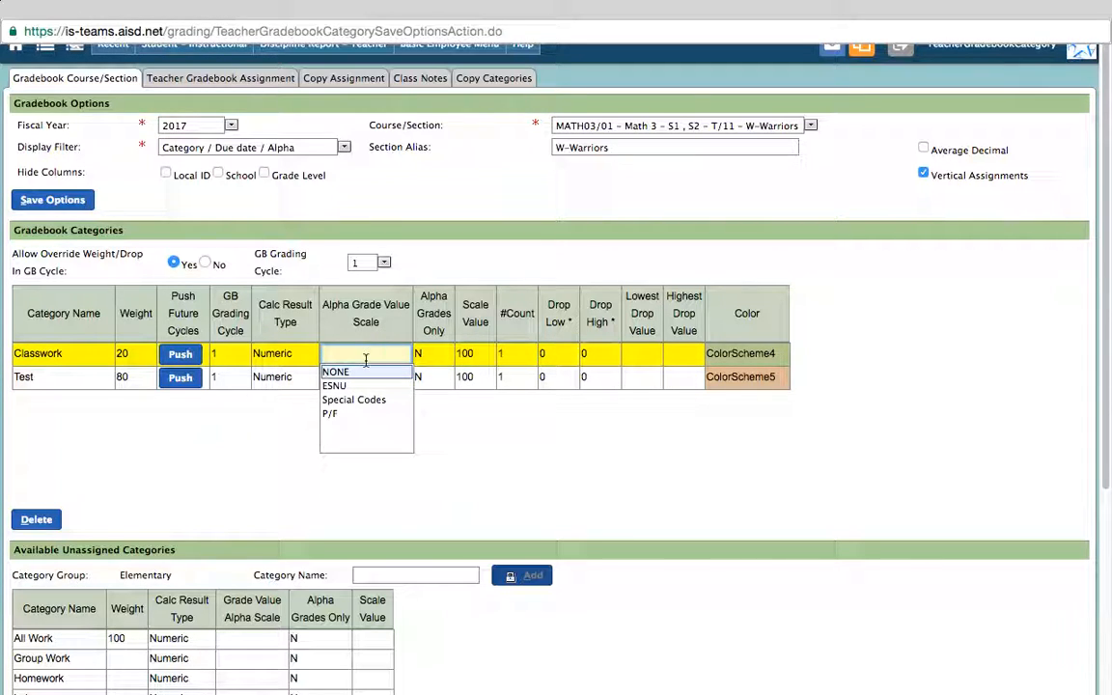
{"action": "left_click", "coordinate": [349, 297]}
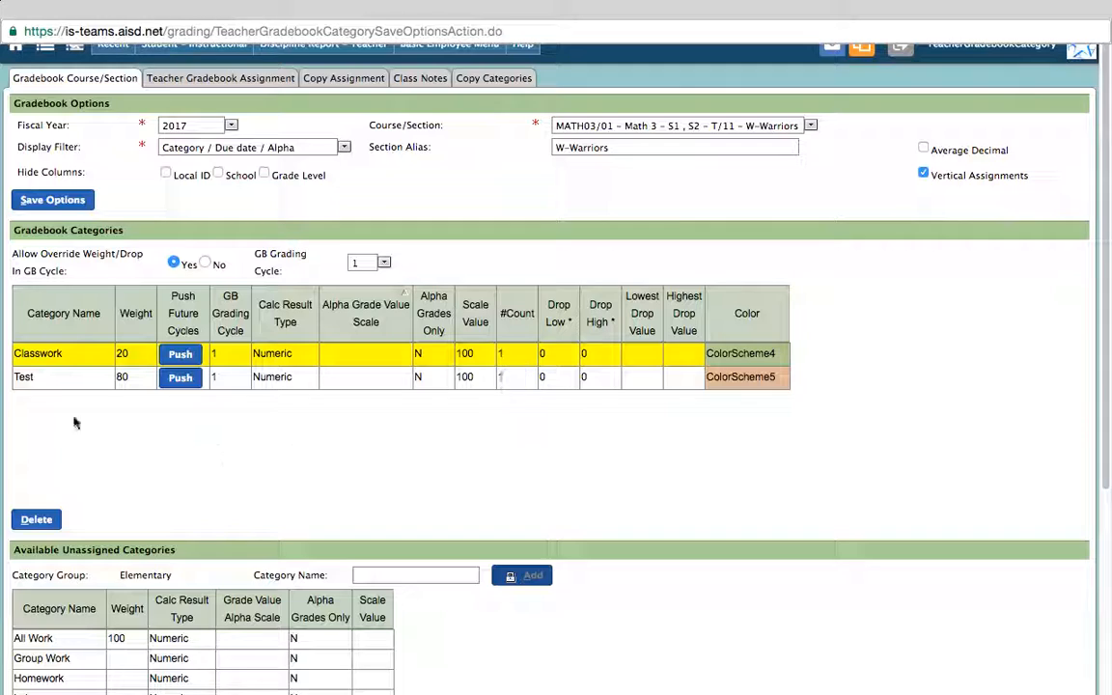
- Push the Classwork and Test category settings to future grading cycles
{"action": "left_click", "coordinate": [181, 355]}
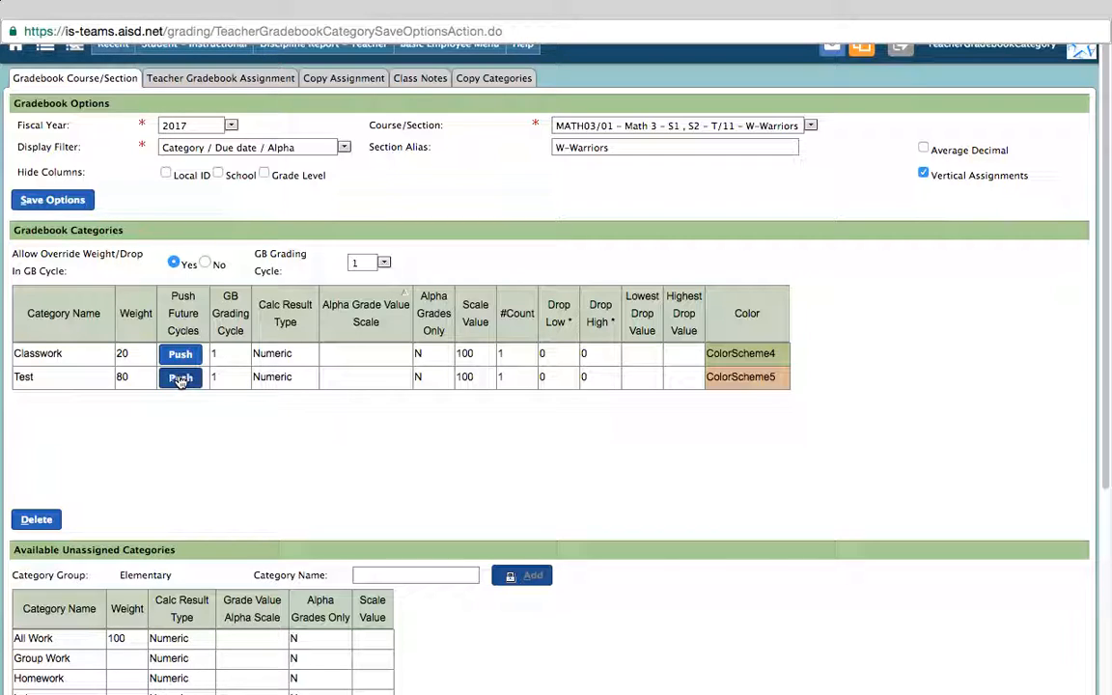
{"action": "left_click", "coordinate": [179, 377]}
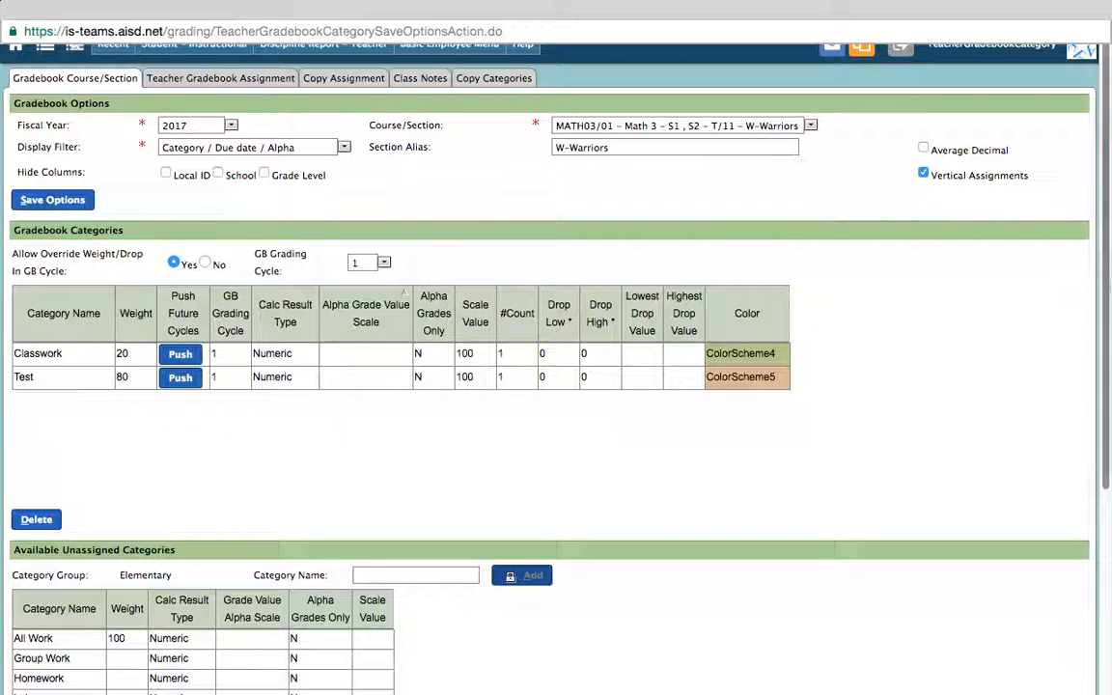
- Add the All Work category from the unassigned categories to the section's gradebook categories
{"action": "scroll", "coordinate": [1106, 286], "scroll_direction": "down", "scroll_amount": 3}
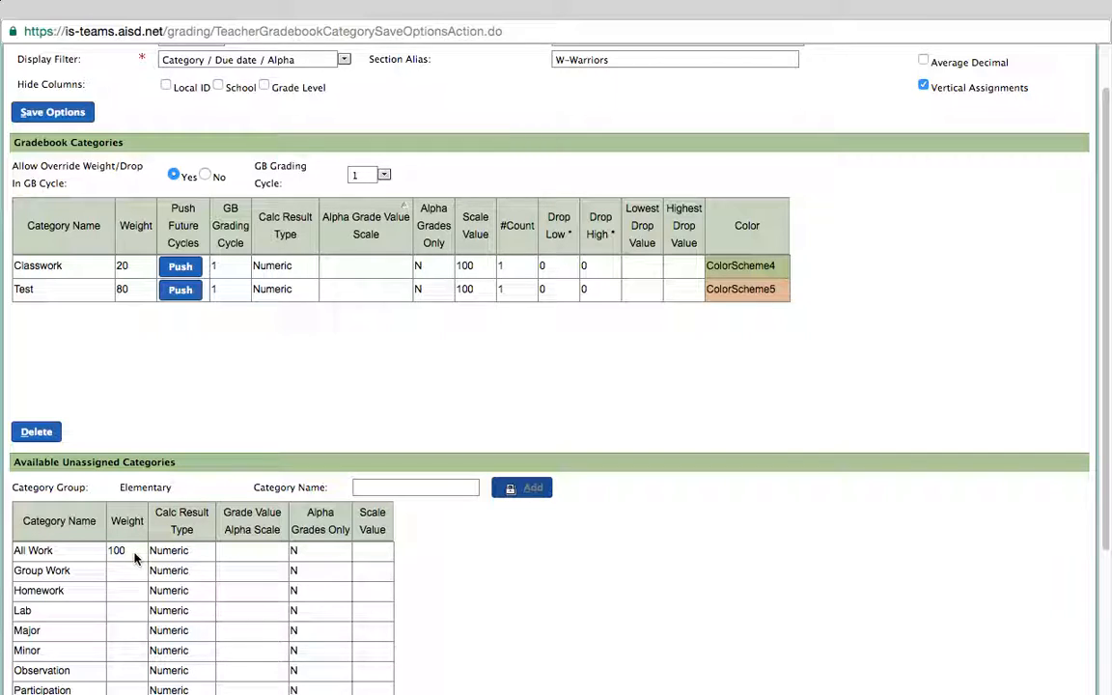
{"action": "left_click", "coordinate": [92, 552]}
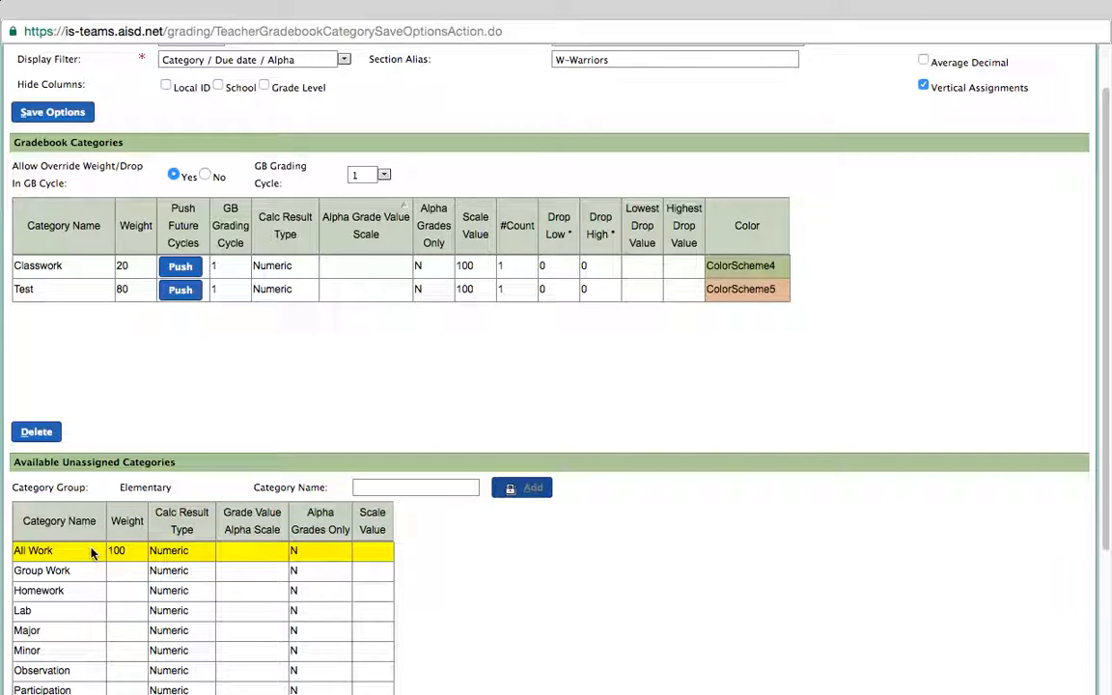
{"action": "left_click_drag", "start_coordinate": [91, 552], "coordinate": [104, 339]}
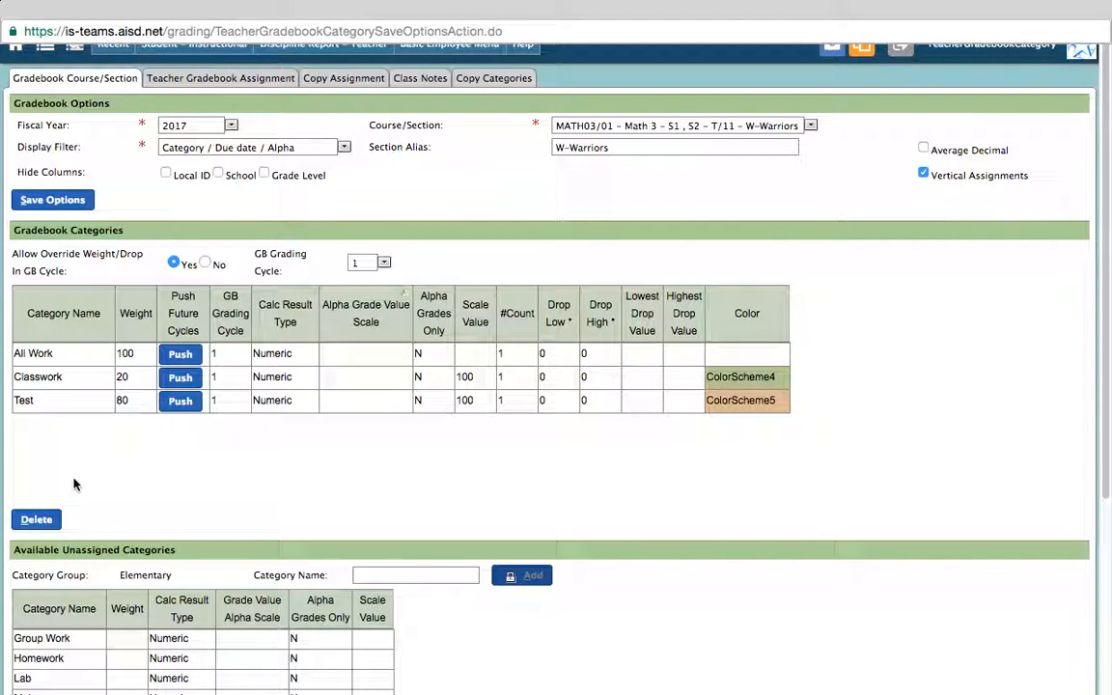
- Delete the All Work category from the section's gradebook categories and confirm the deletion
{"action": "left_click", "coordinate": [69, 355]}
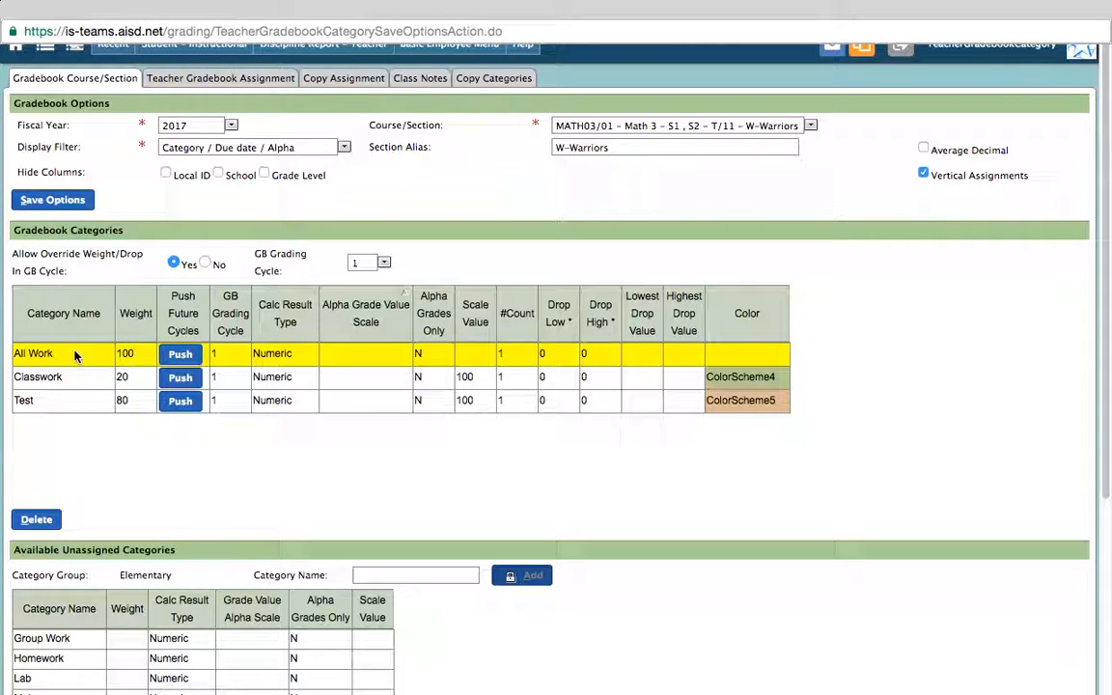
{"action": "left_click", "coordinate": [35, 520]}
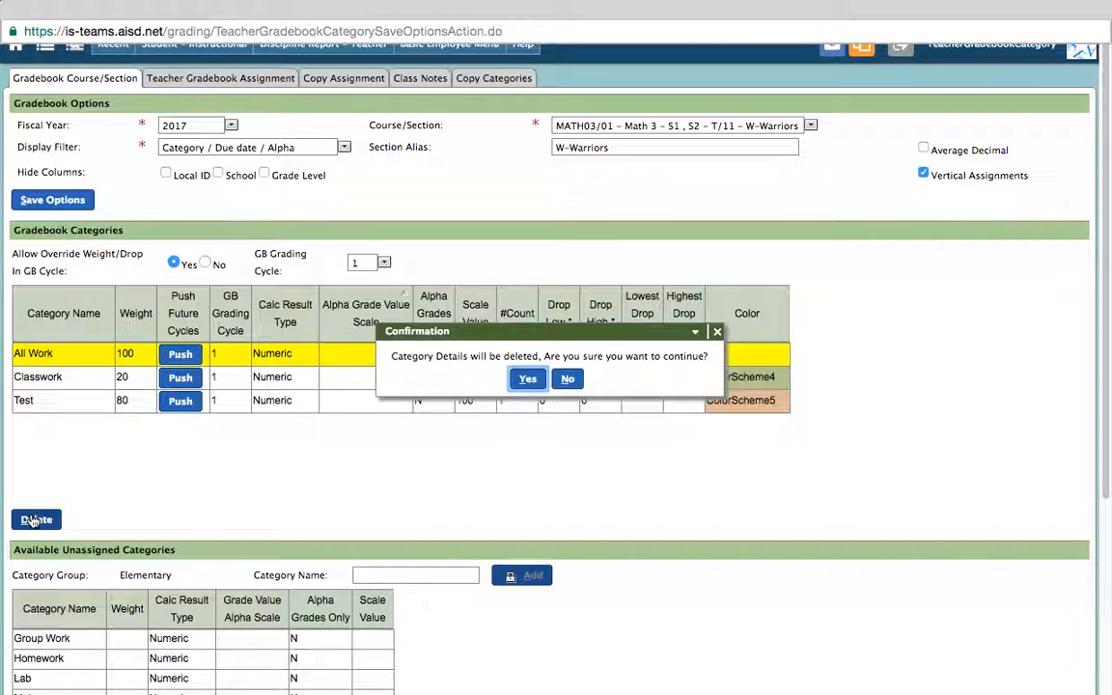
{"action": "left_click", "coordinate": [527, 378]}
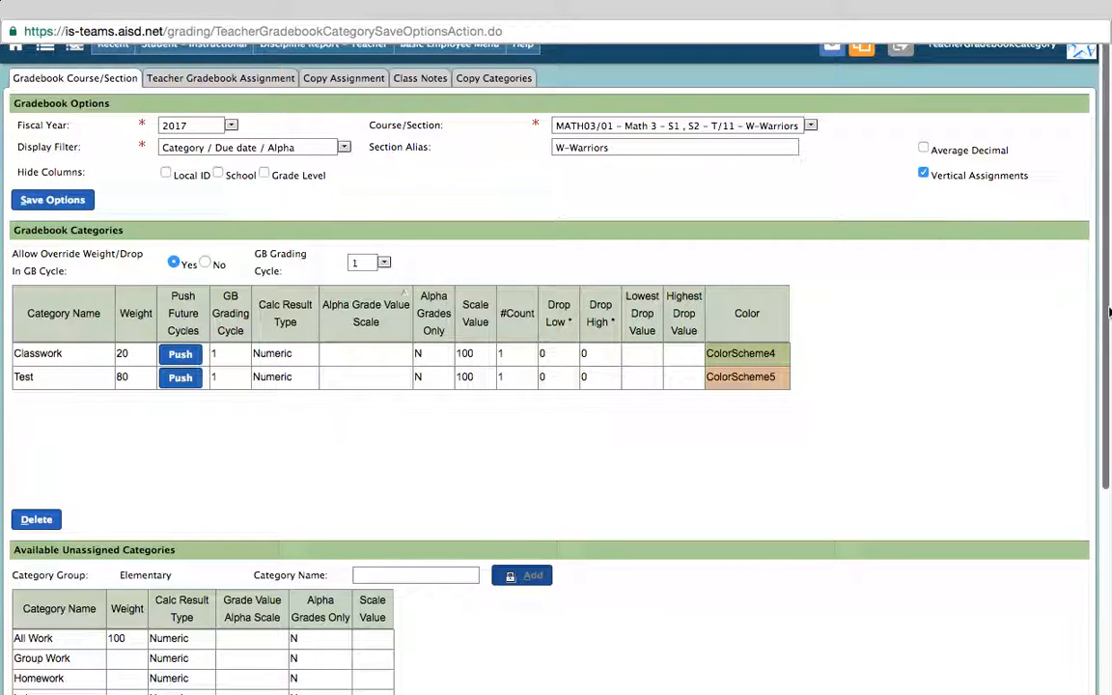
- Return to the homepage and open Enter Classroom Grading for student instruction
{"action": "scroll", "coordinate": [1105, 470], "scroll_direction": "down", "scroll_amount": 5}
{"action": "scroll", "coordinate": [1105, 470], "scroll_direction": "down", "scroll_amount": 2}
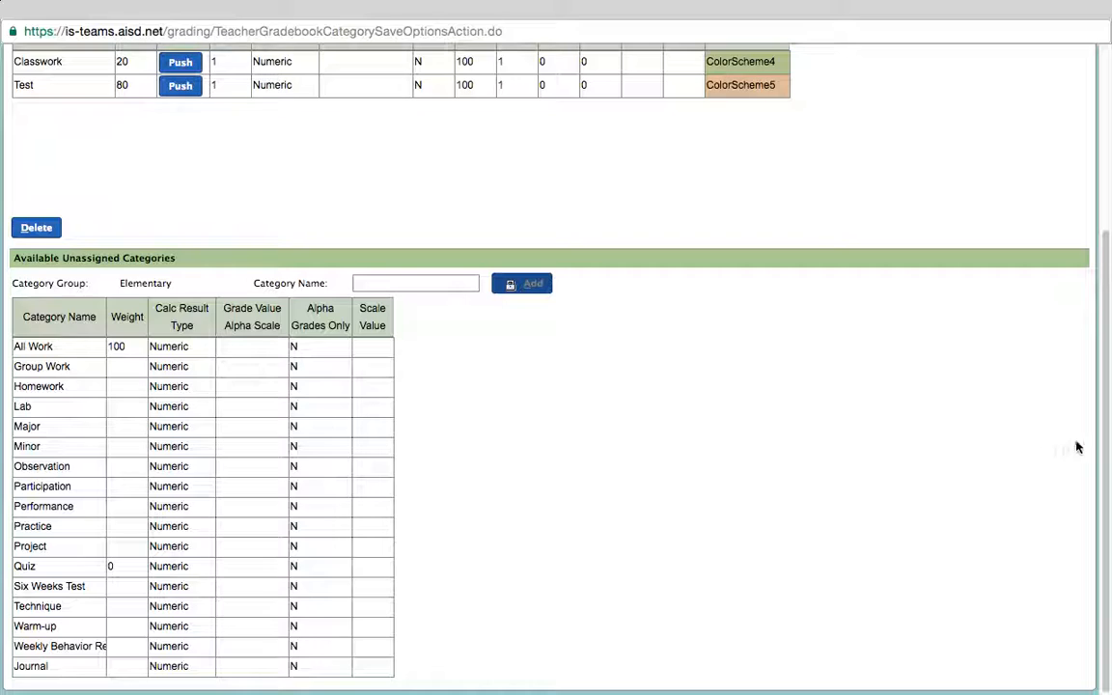
{"action": "scroll", "coordinate": [1106, 403], "scroll_direction": "up", "scroll_amount": 2}
{"action": "scroll", "coordinate": [1107, 402], "scroll_direction": "up", "scroll_amount": 3}
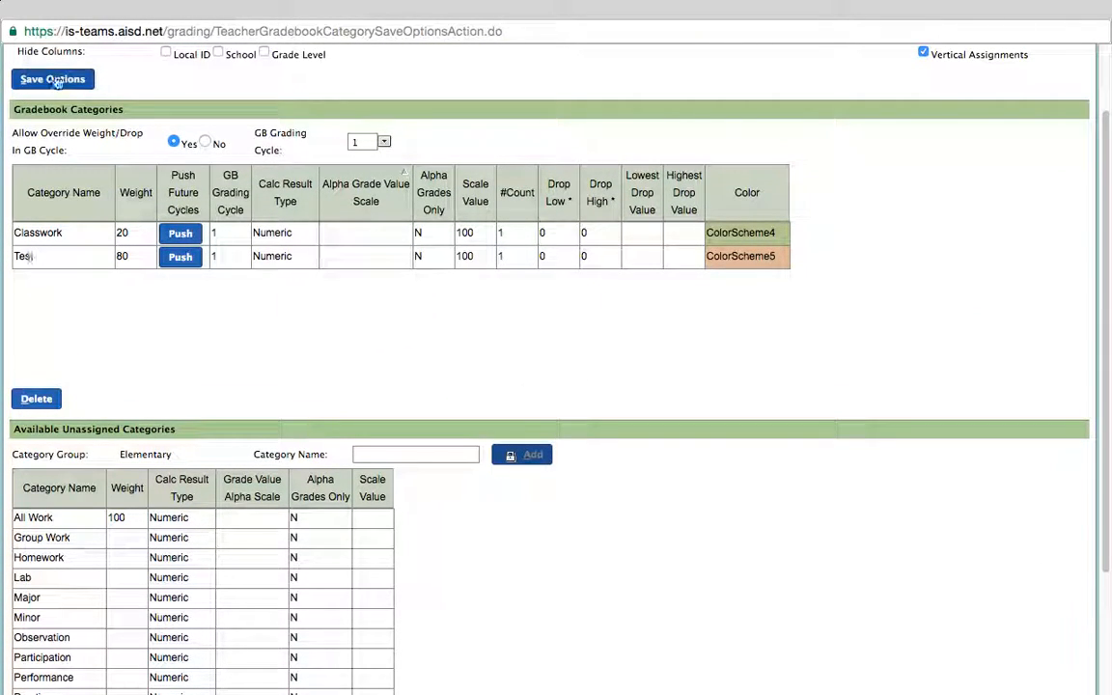
{"action": "scroll", "coordinate": [995, 260], "scroll_direction": "up", "scroll_amount": 3}
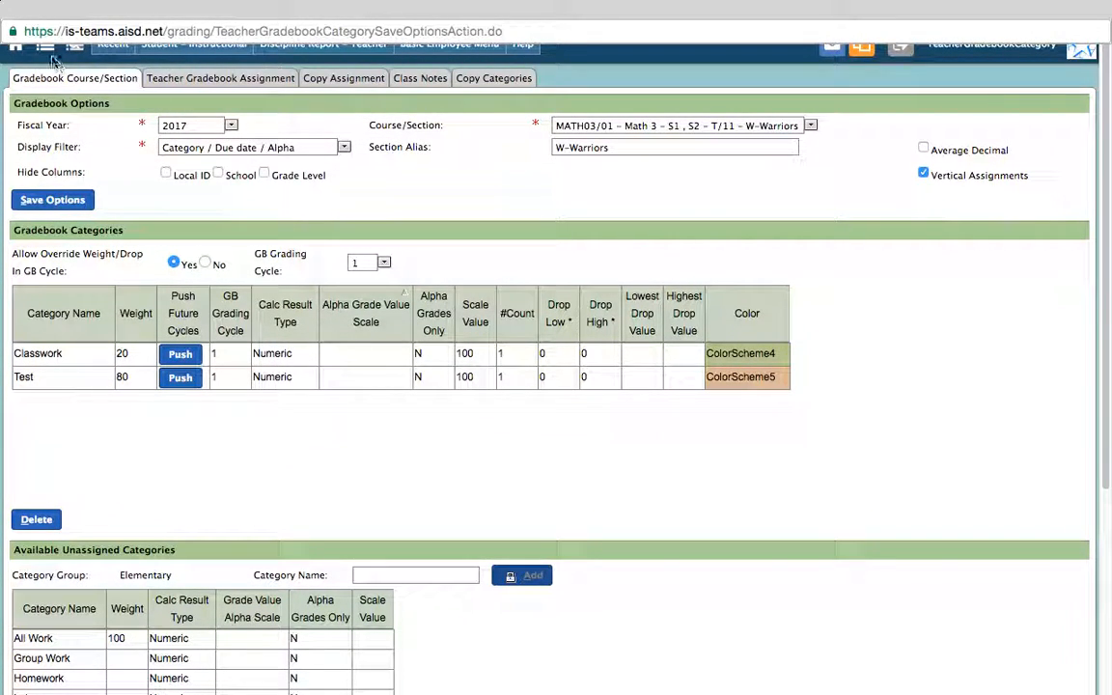
{"action": "left_click", "coordinate": [19, 55]}
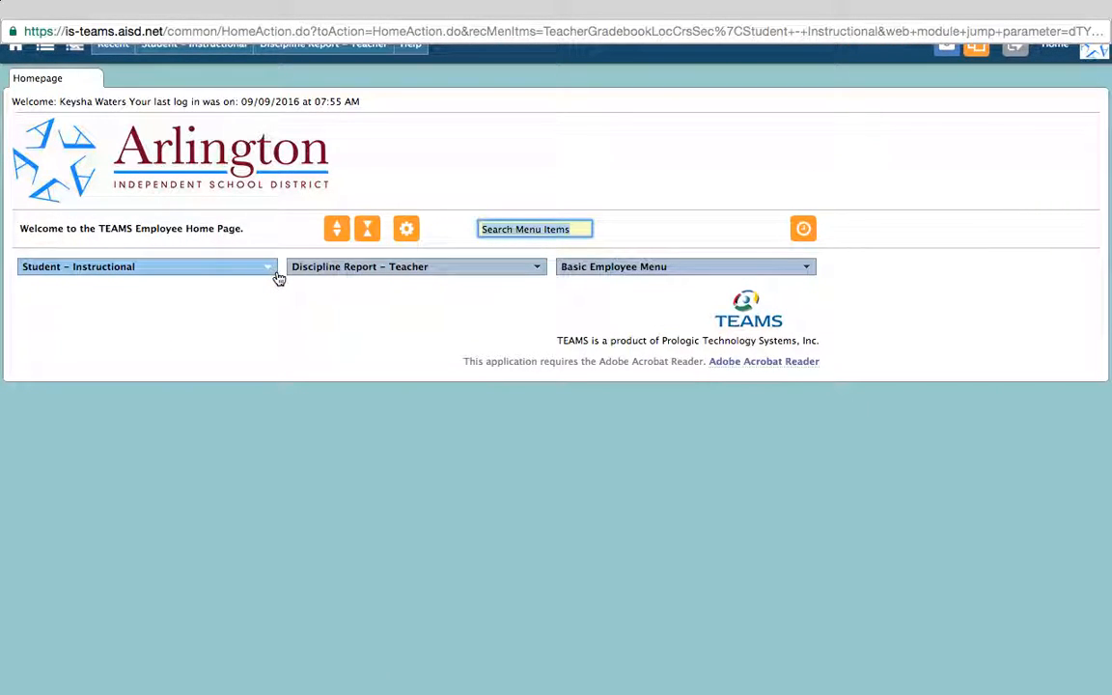
{"action": "left_click", "coordinate": [271, 274]}
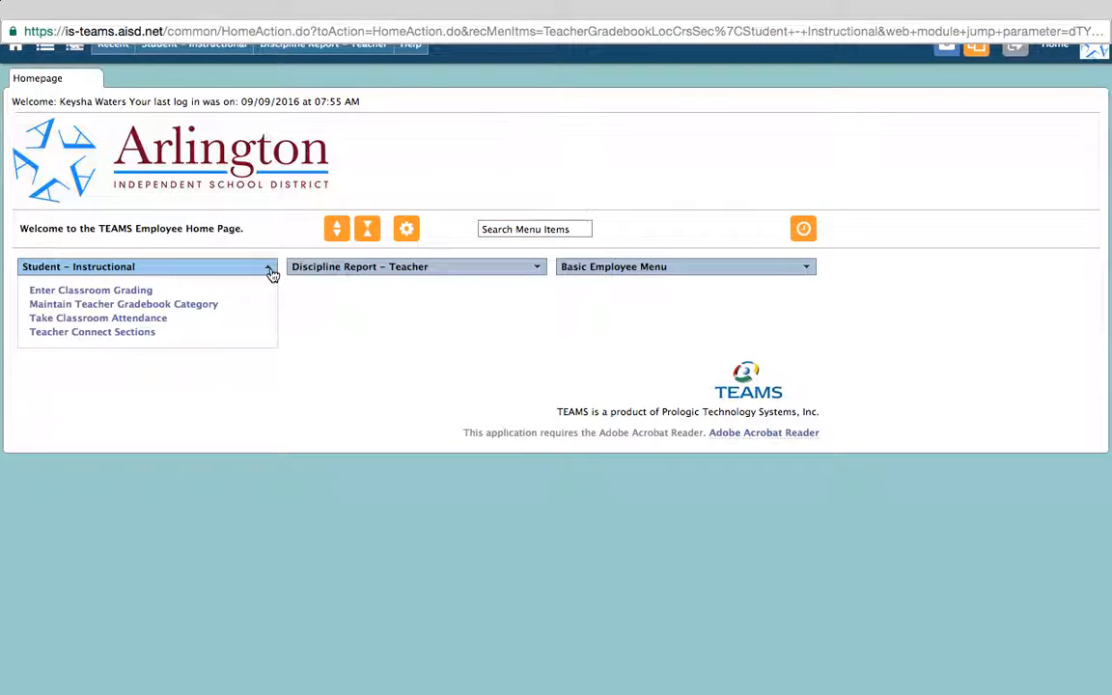
{"action": "left_click", "coordinate": [146, 293]}
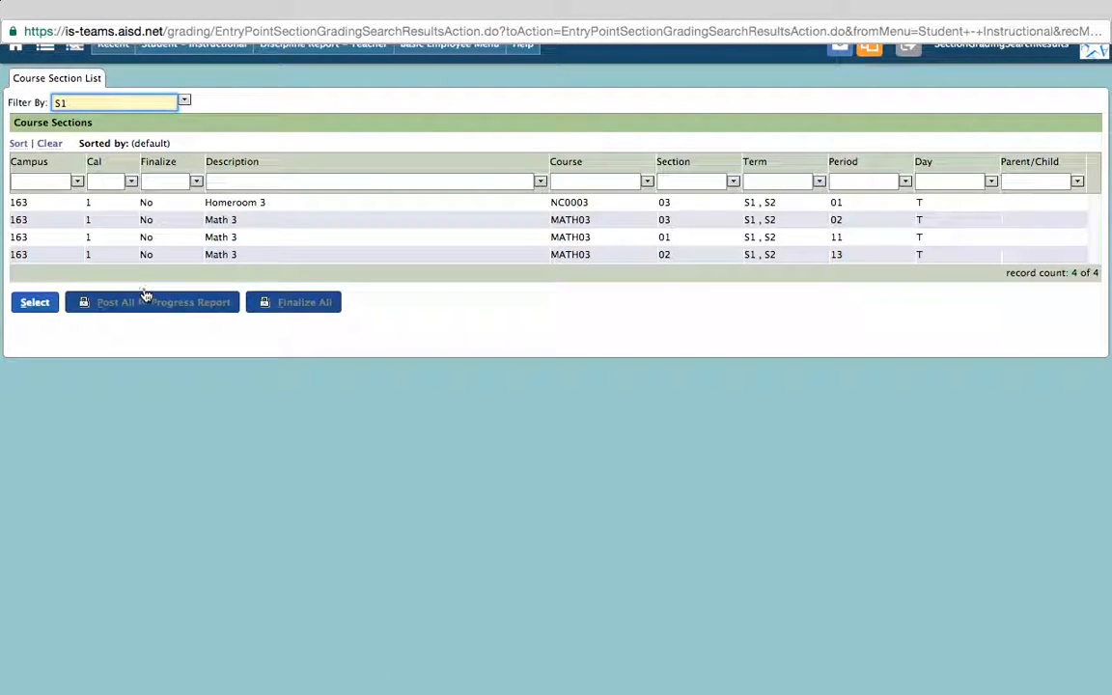
- Open the gradebook of Math 3 course MATH03 section 01, keeping W-Warriors as the displayed class
{"action": "left_click", "coordinate": [301, 237]}
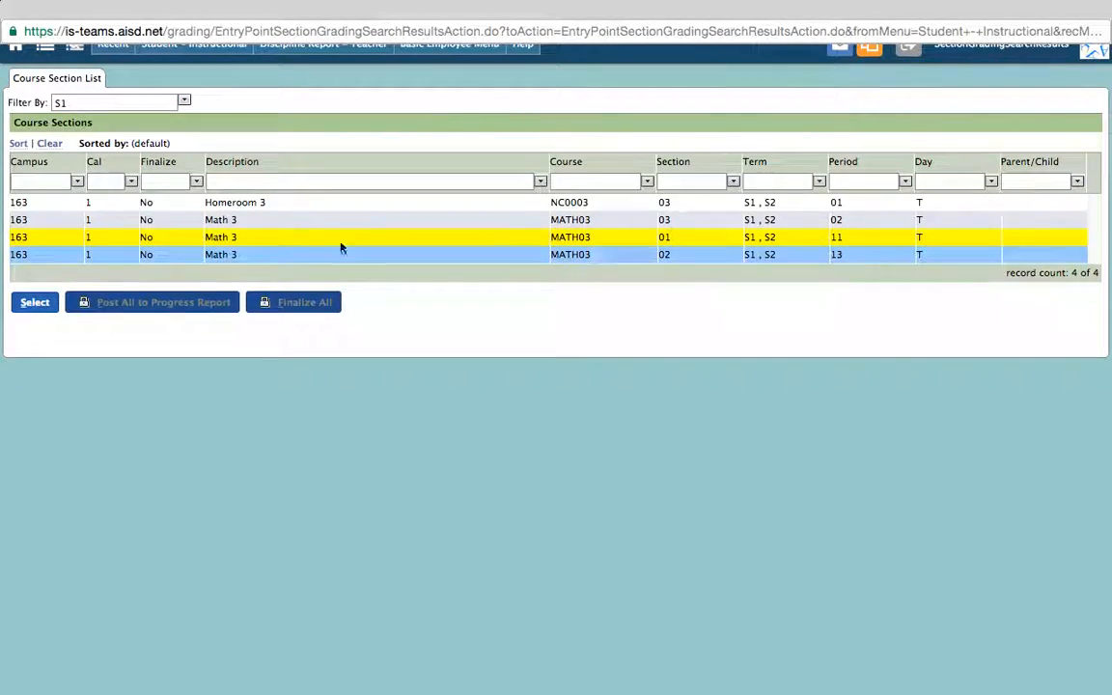
{"action": "left_click", "coordinate": [33, 303]}
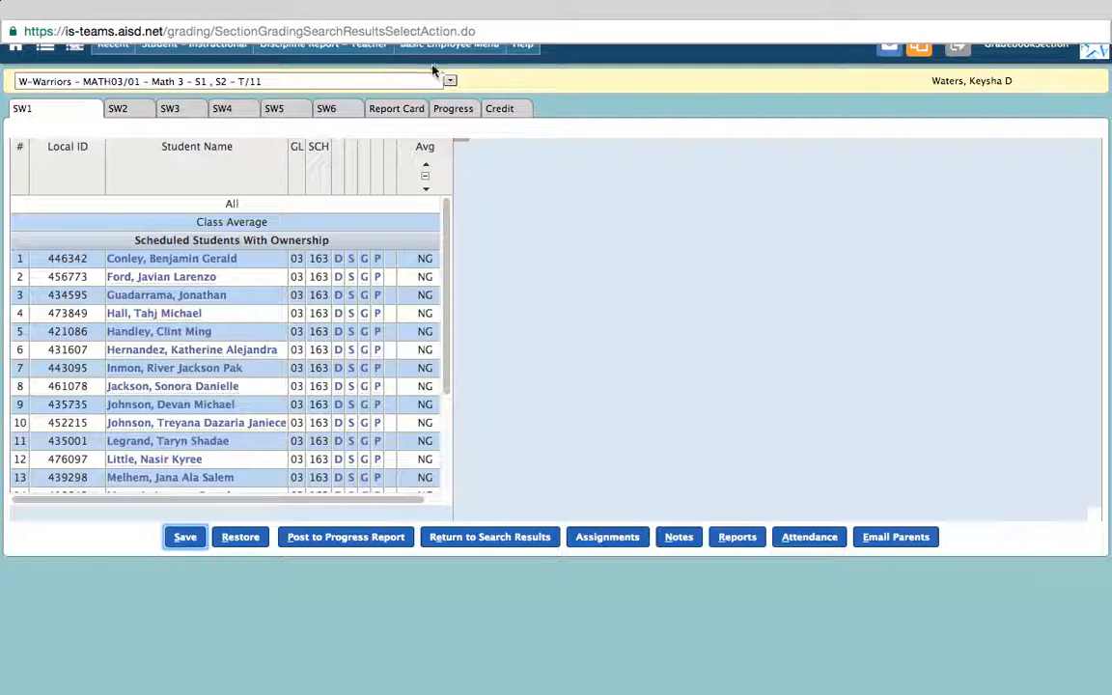
{"action": "left_click", "coordinate": [450, 83]}
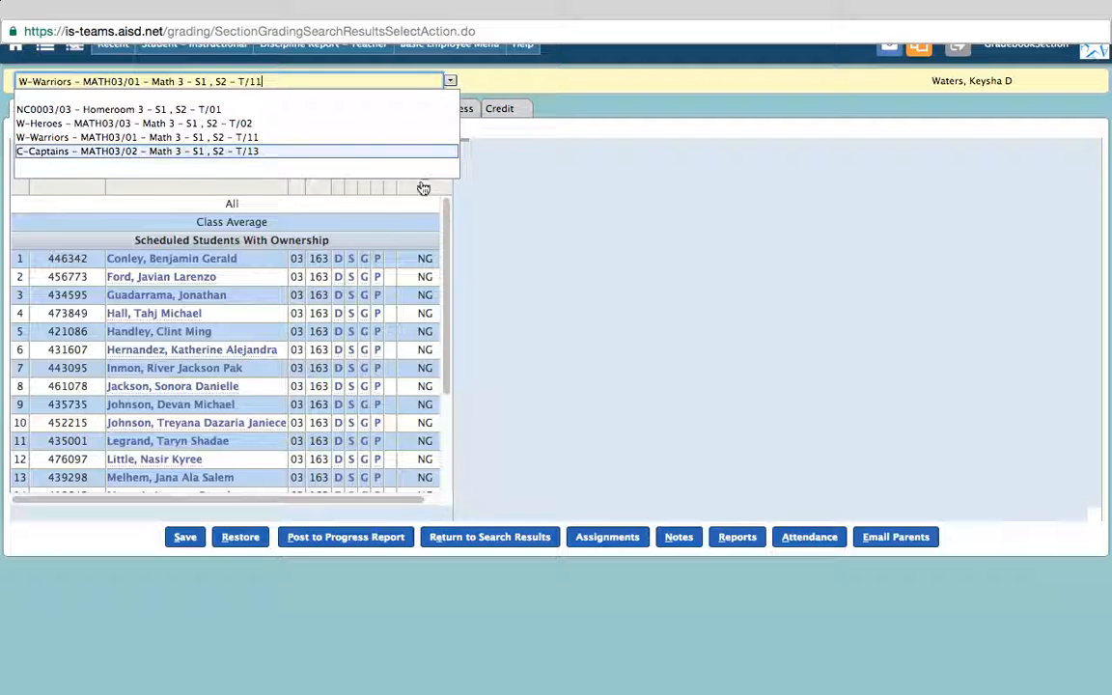
{"action": "left_click", "coordinate": [526, 232]}
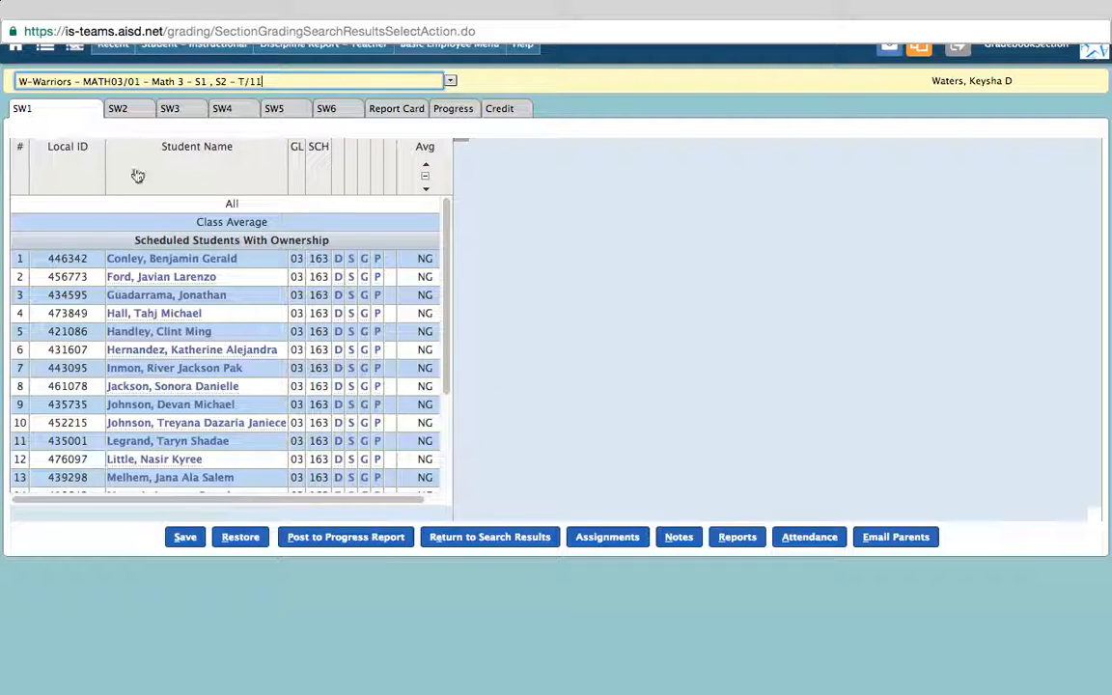
- Open the W-Warriors section's assignments for the 1st Six Weeks and add a blank assignment row
{"action": "left_click", "coordinate": [614, 536]}
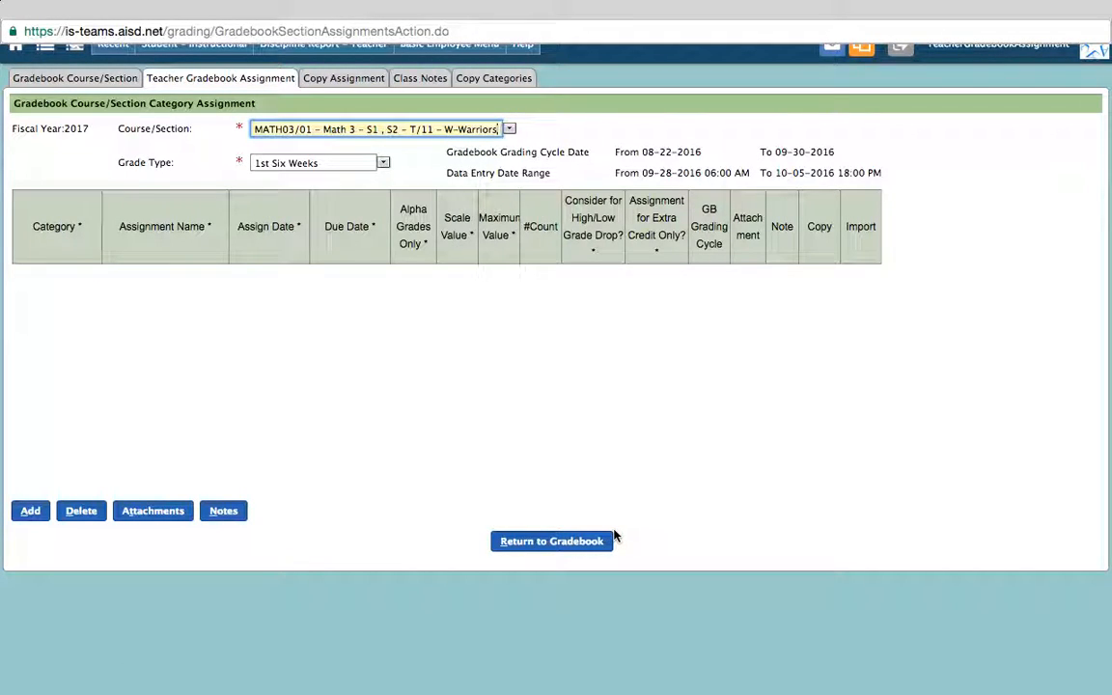
{"action": "left_click", "coordinate": [29, 512]}
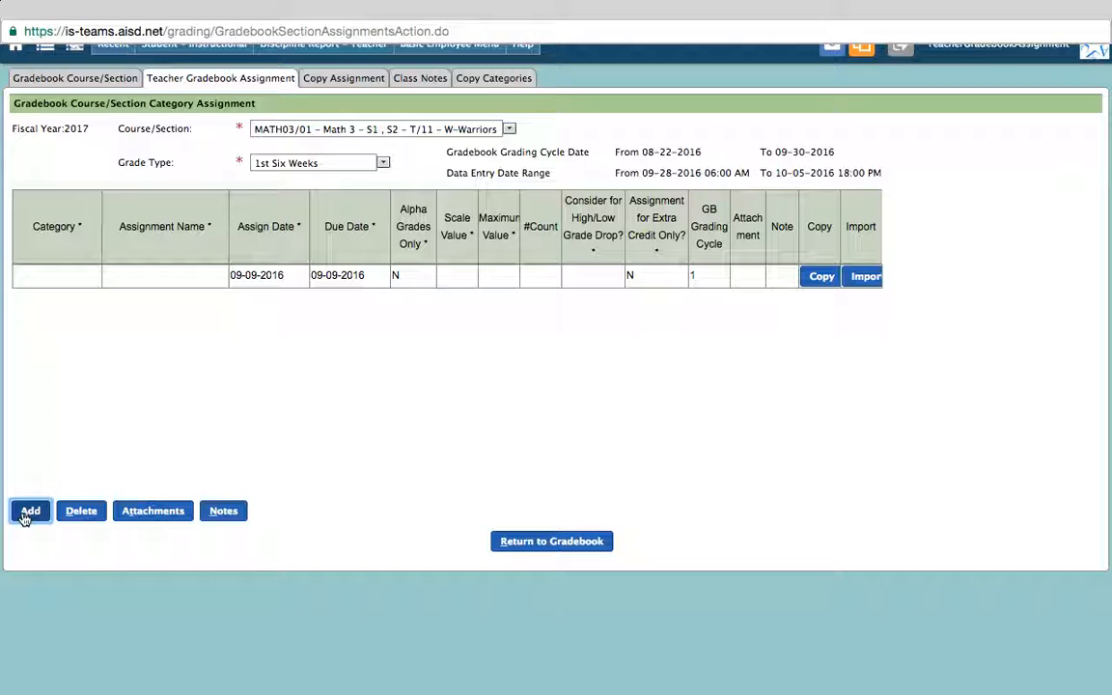
{"action": "left_click", "coordinate": [27, 513]}
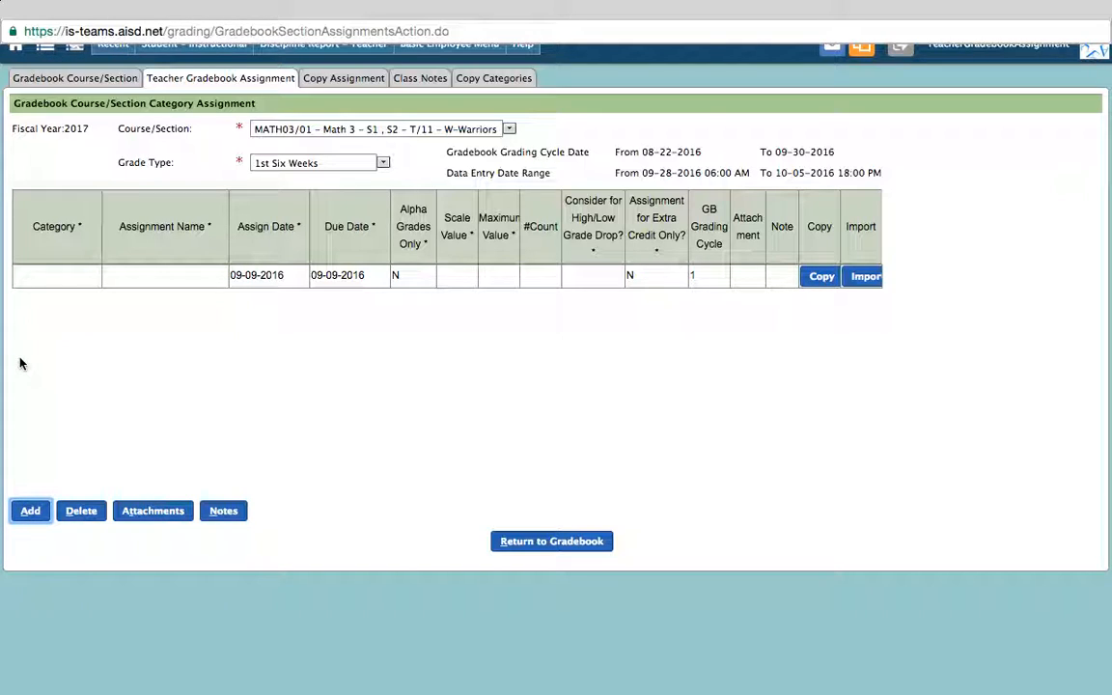
- Set the new assignment's category to Test and name it "Unit 1 TEKS 3.2 A"
{"action": "left_click", "coordinate": [70, 279]}
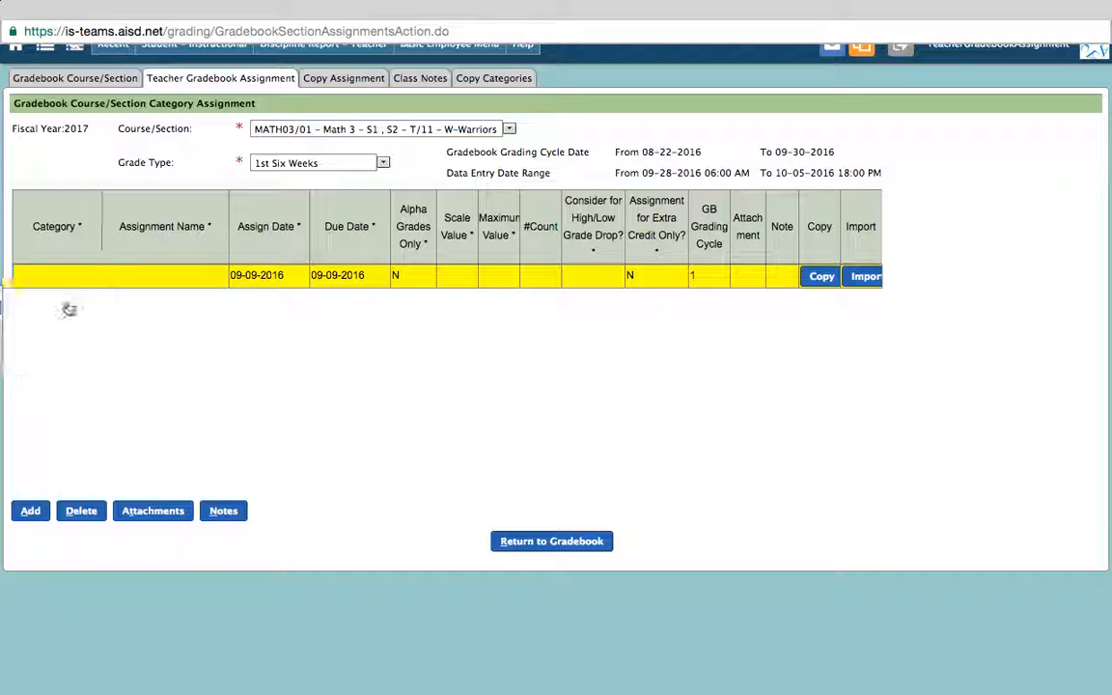
{"action": "left_click", "coordinate": [69, 308]}
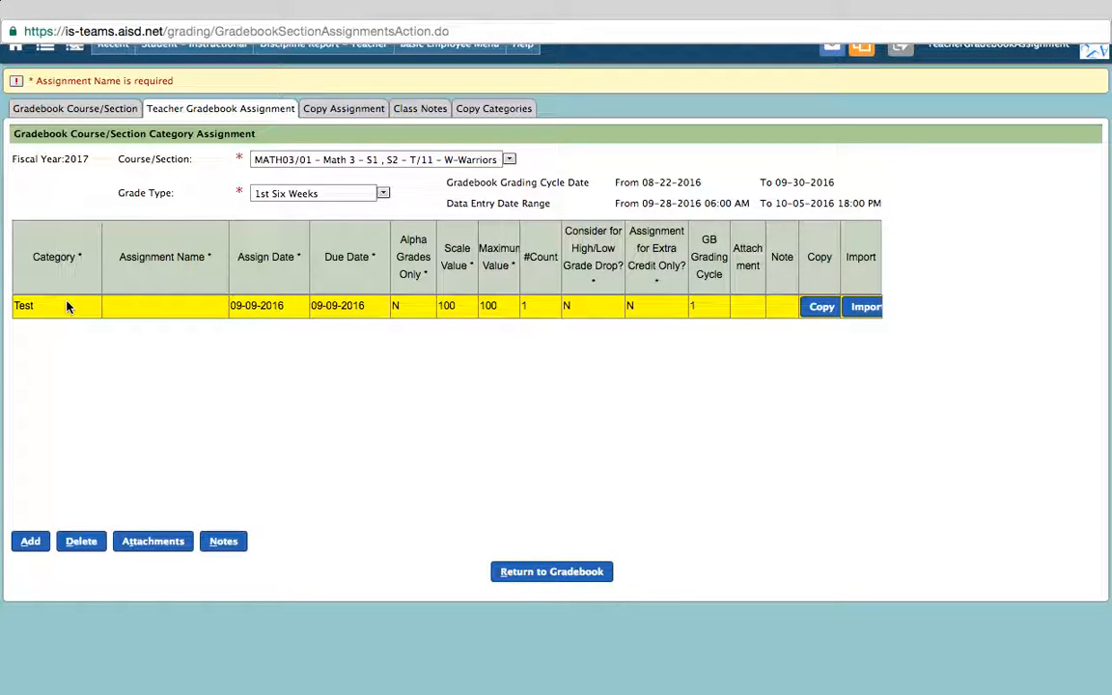
{"action": "left_click", "coordinate": [149, 308]}
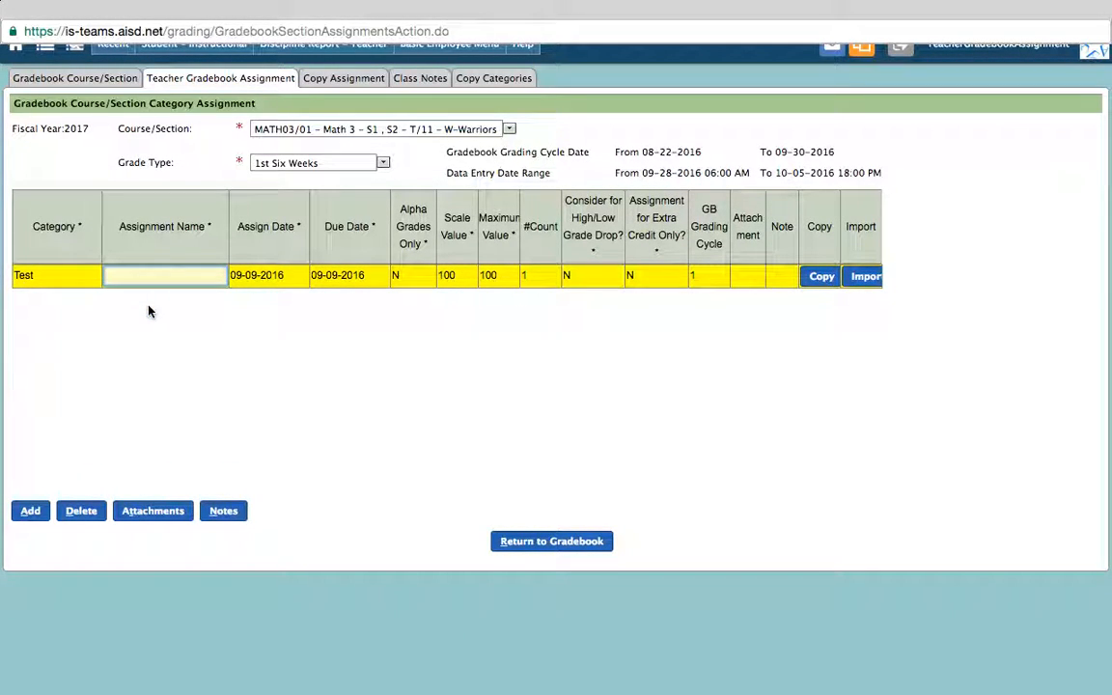
{"action": "type", "text": "Unit 1 3."}
{"action": "key", "text": "BackSpace"}
{"action": "key", "text": "BackSpace"}
{"action": "key", "text": "BackSpace"}
{"action": "type", "text": "TEKS 3.2 A"}
- Set both the assign date and the due date of the Unit 1 TEKS 3.2 A assignment to 09-08-2016
{"action": "left_click", "coordinate": [246, 277]}
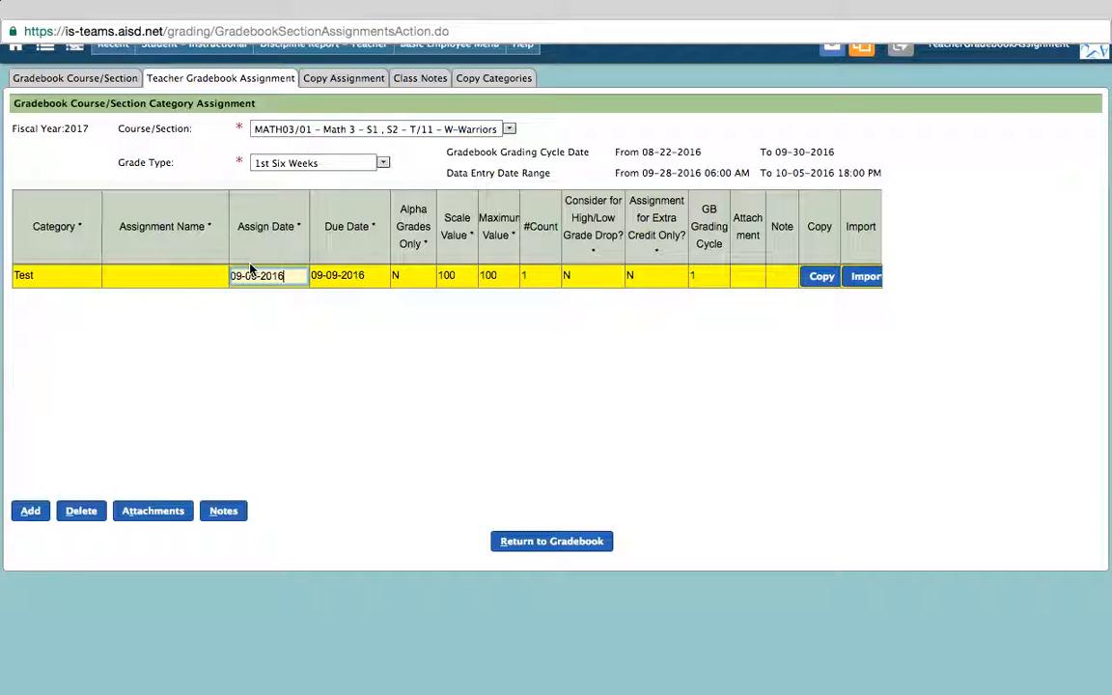
{"action": "left_click", "coordinate": [254, 276]}
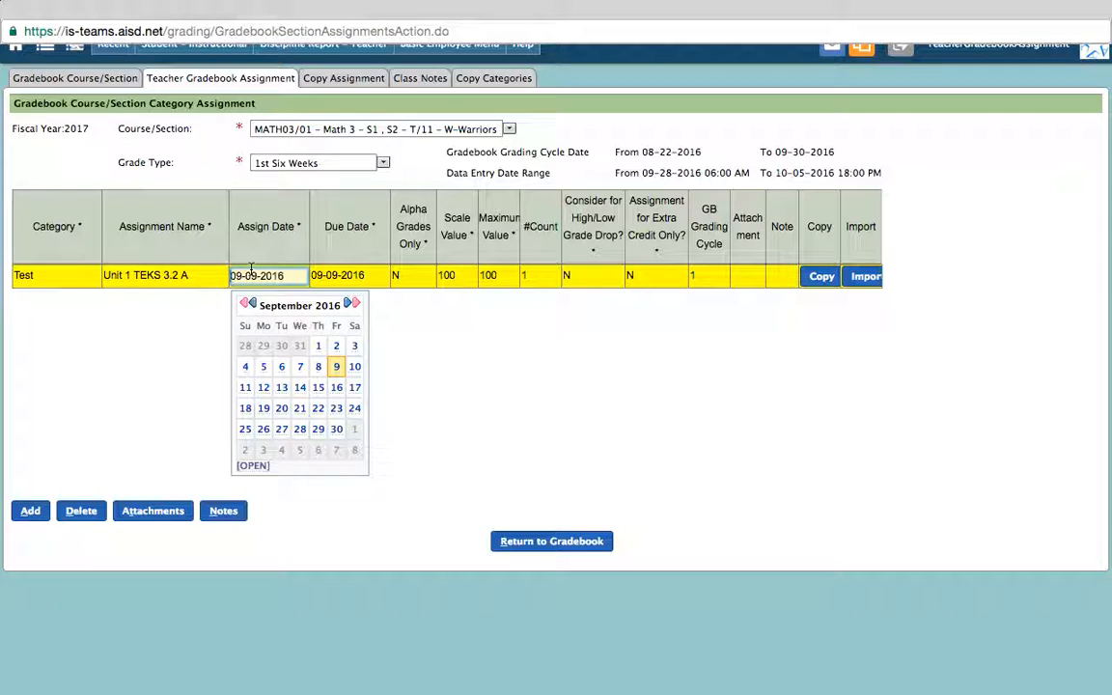
{"action": "left_click", "coordinate": [318, 367]}
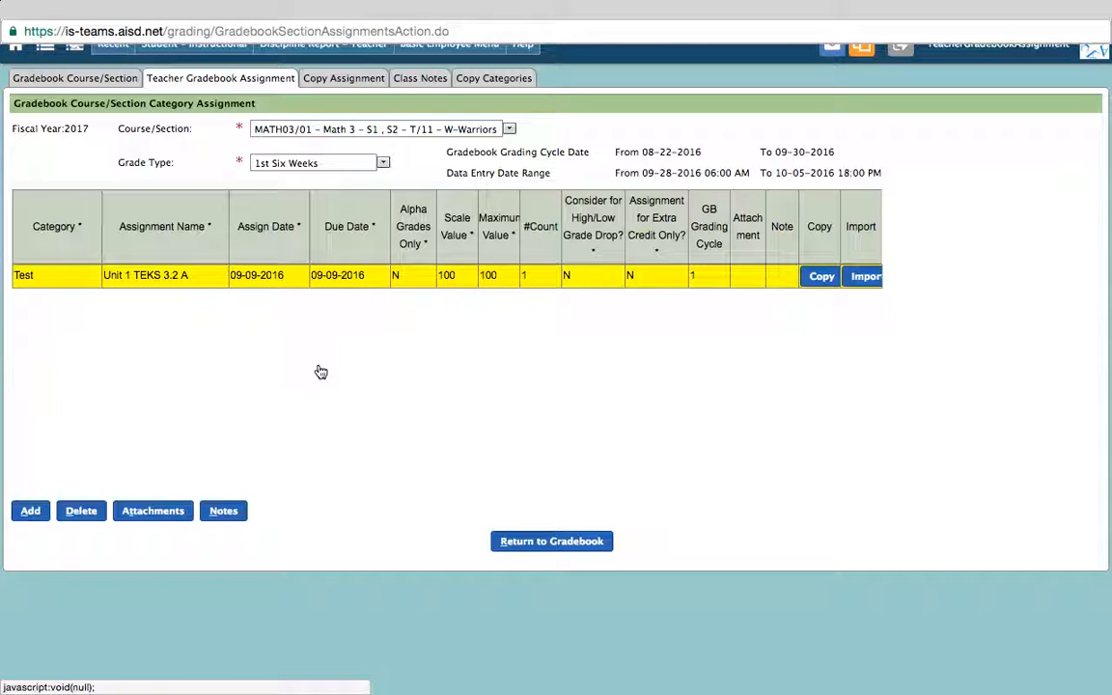
{"action": "left_click", "coordinate": [337, 276]}
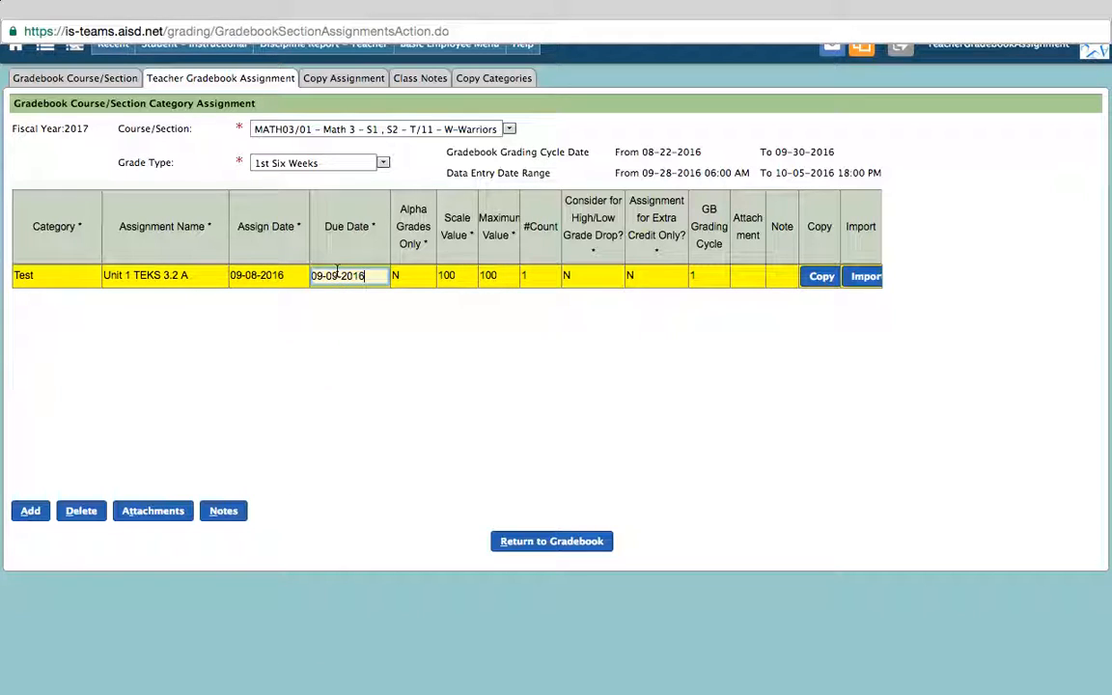
{"action": "left_click", "coordinate": [337, 275]}
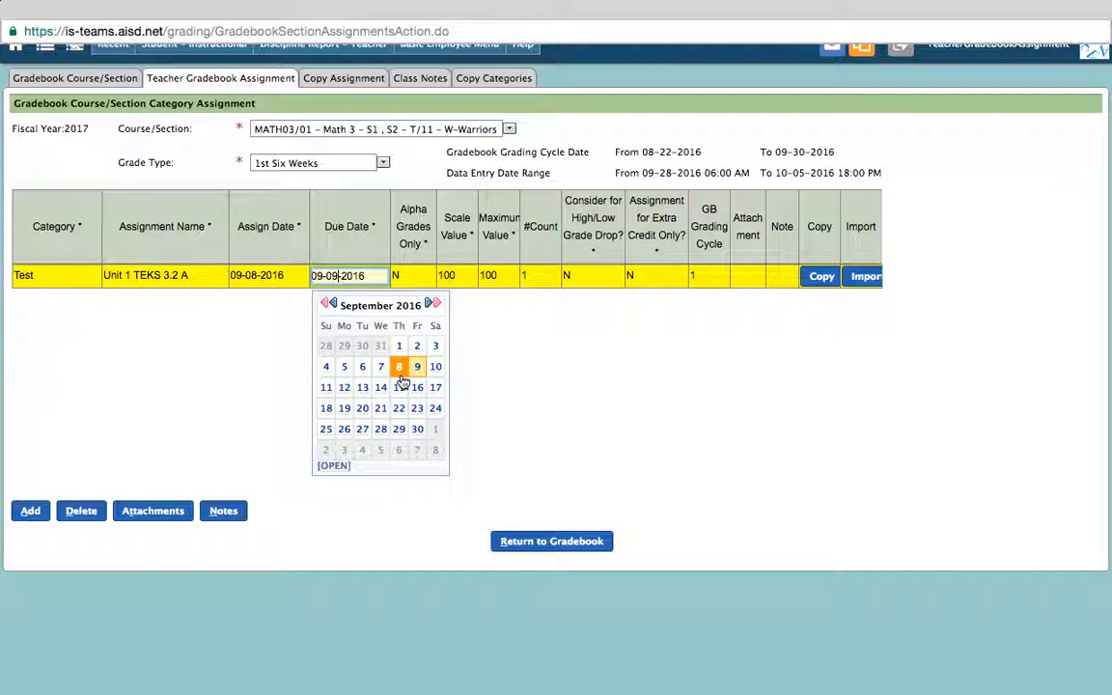
{"action": "left_click", "coordinate": [326, 307]}
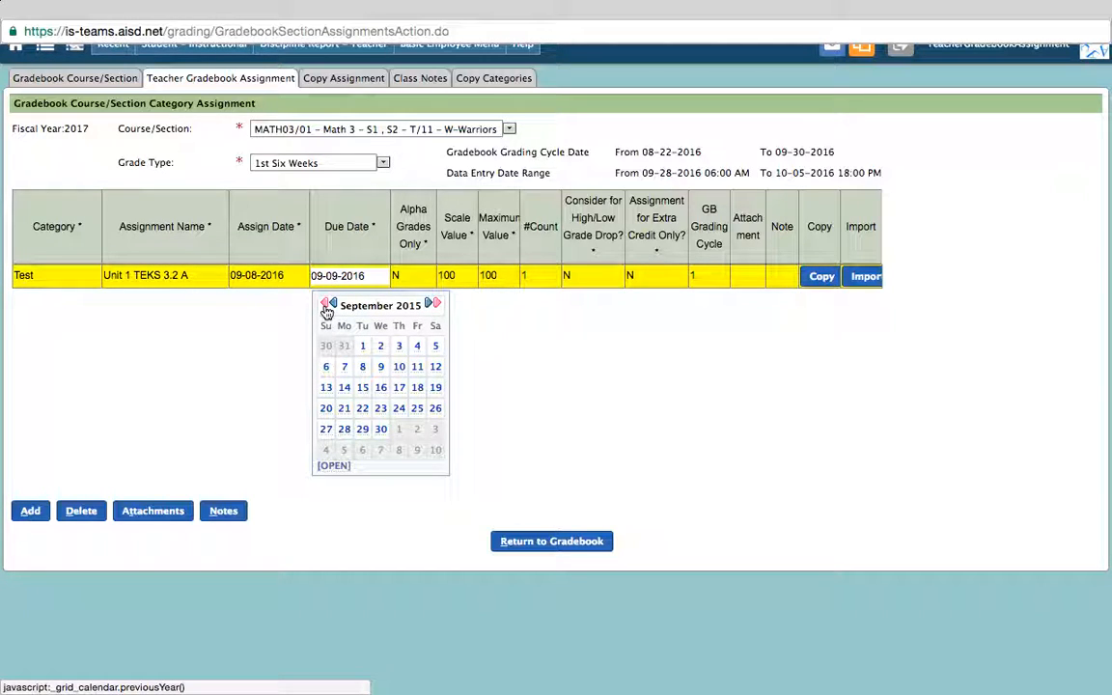
{"action": "left_click", "coordinate": [438, 305]}
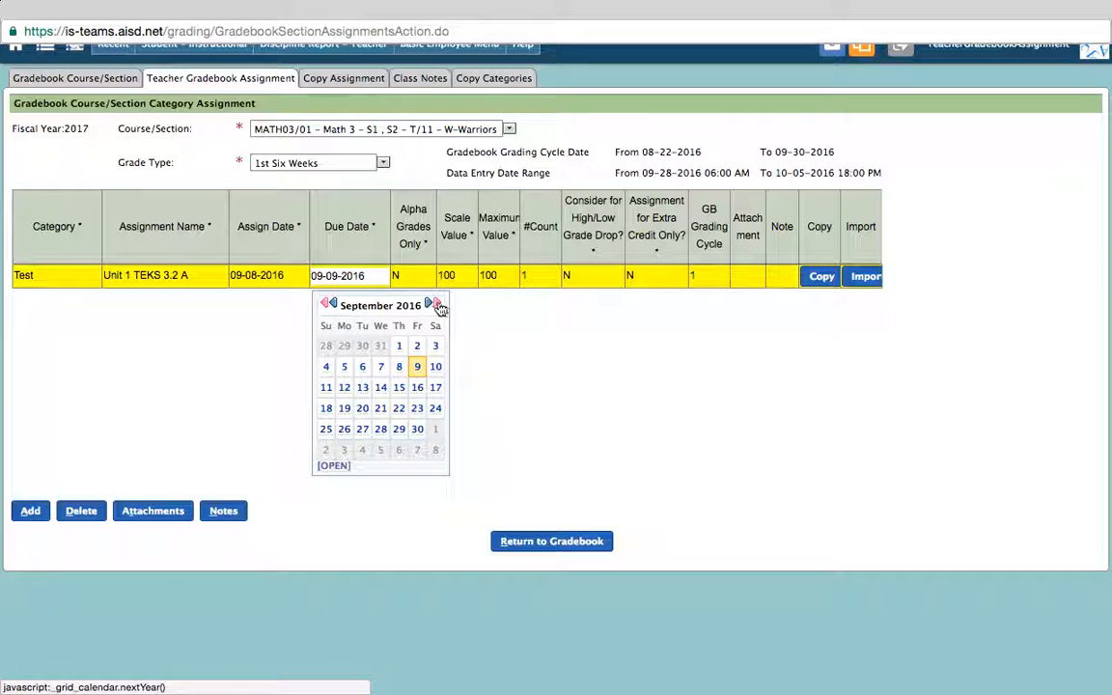
{"action": "left_click", "coordinate": [333, 305]}
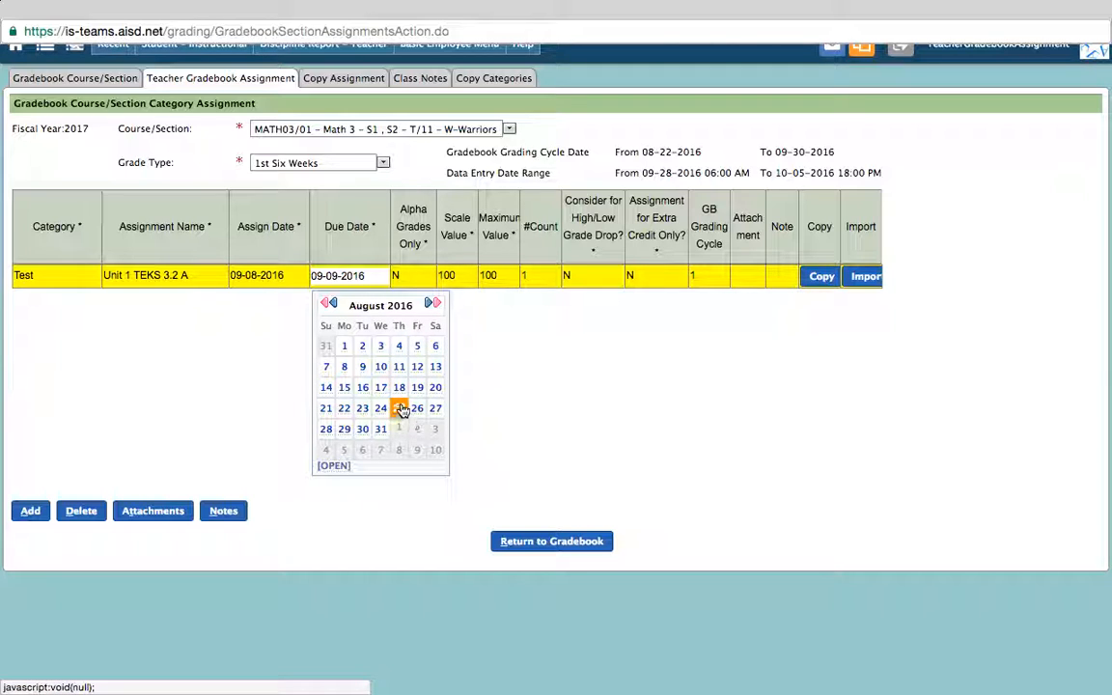
{"action": "left_click", "coordinate": [429, 304]}
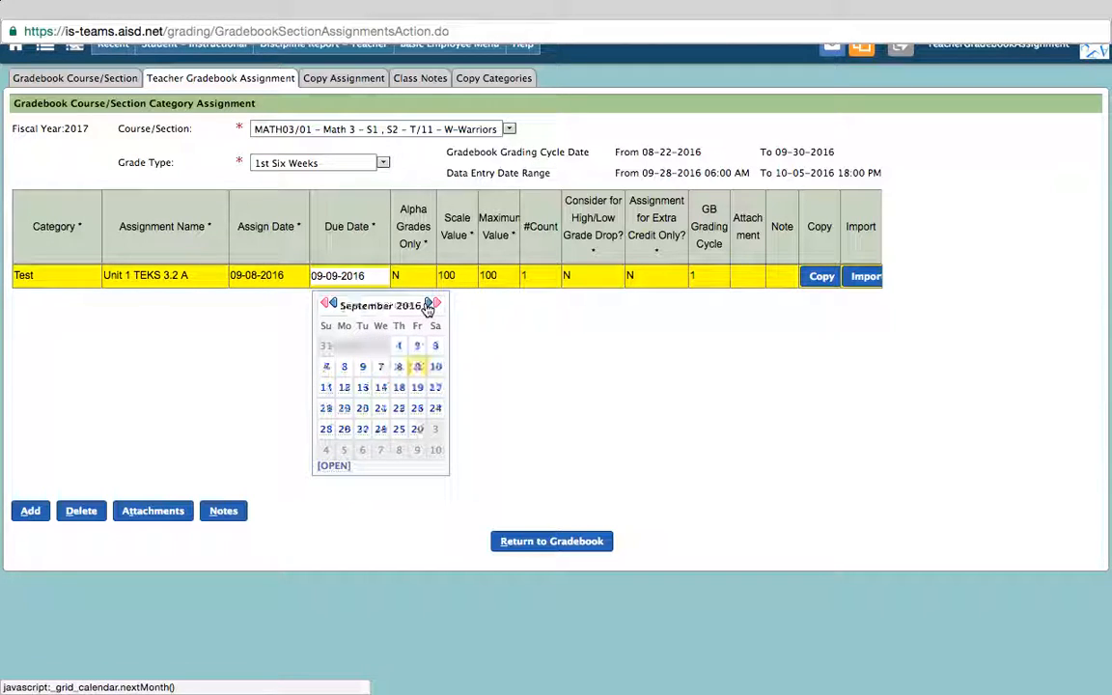
{"action": "left_click", "coordinate": [415, 365]}
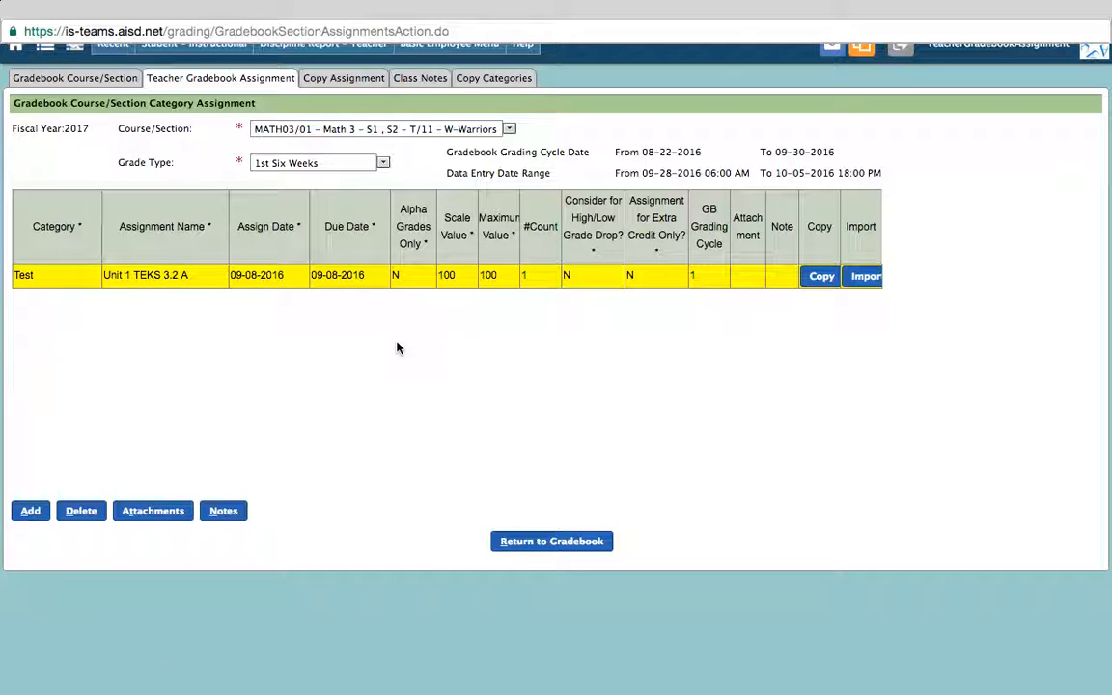
- Copy the Unit 1 TEKS 3.2 A assignment to MATH03 sections 02 (C-Captains) and 03 (W-Heroes), leaving out Homeroom 3
{"action": "left_click", "coordinate": [818, 278]}
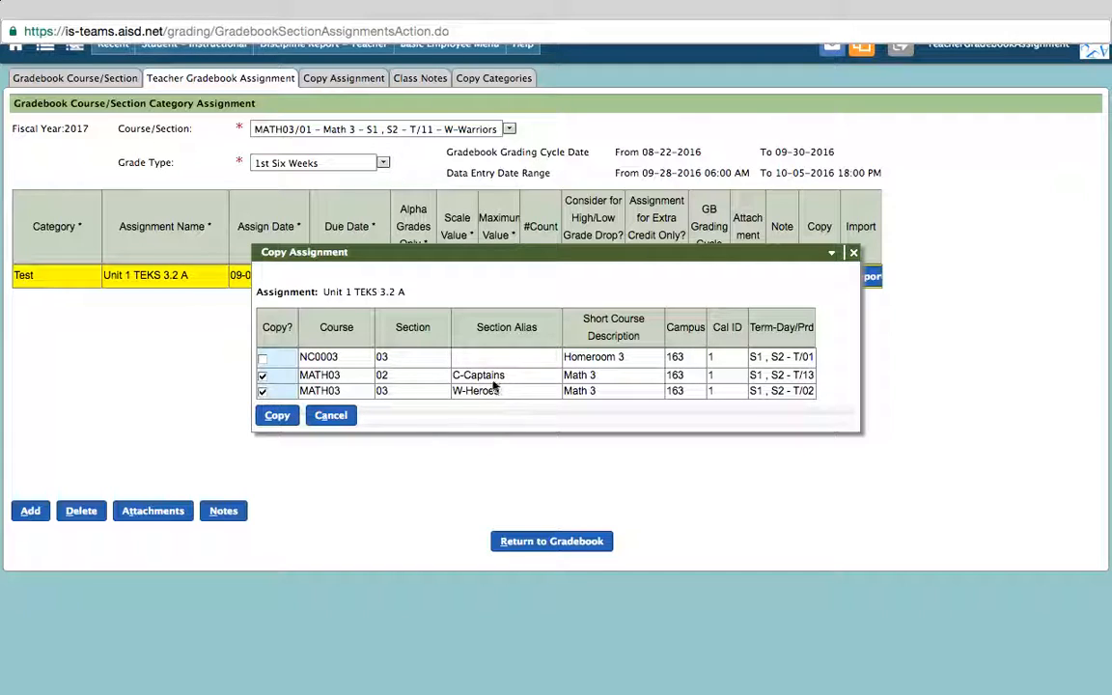
{"action": "left_click", "coordinate": [277, 415]}
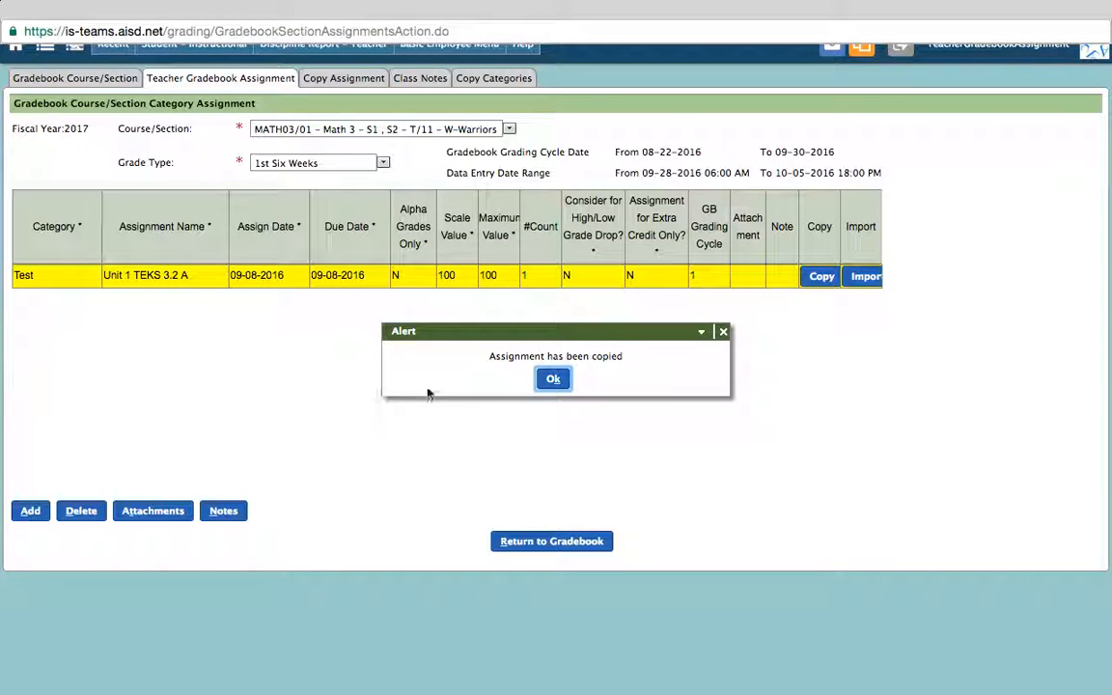
{"action": "left_click", "coordinate": [551, 379]}
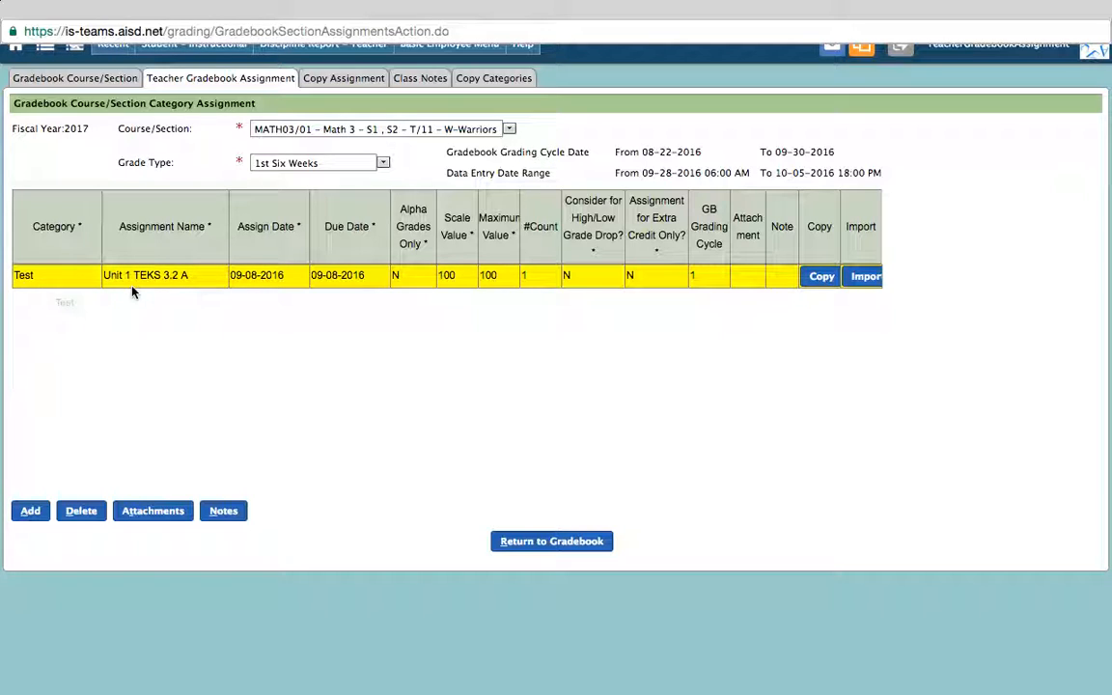
- Return to the W-Warriors gradebook and open the first student's grade cell for the Unit 1 TEKS 3.2 A test
{"action": "left_click", "coordinate": [511, 541]}
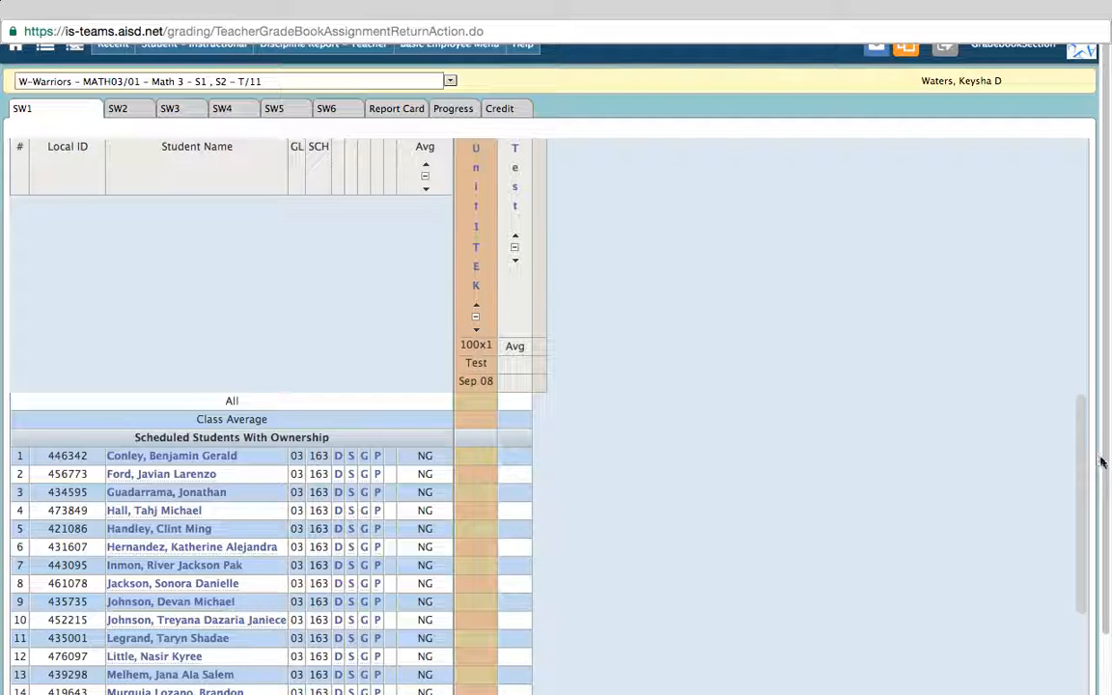
{"action": "left_click_drag", "start_coordinate": [1107, 461], "coordinate": [1107, 573]}
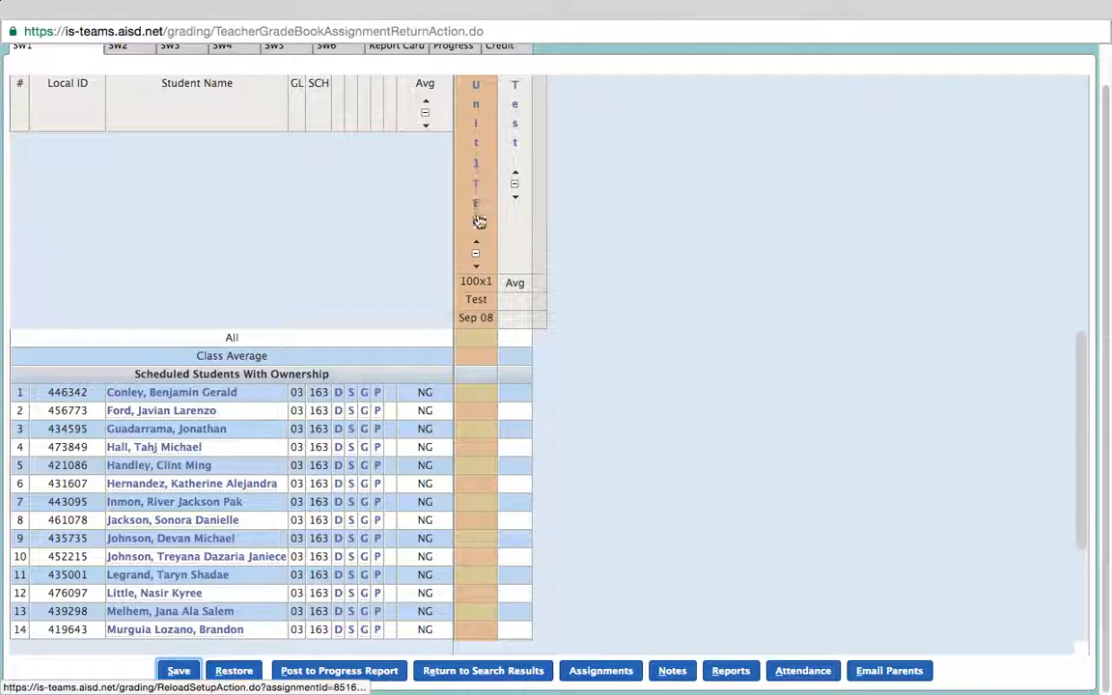
{"action": "left_click", "coordinate": [470, 395]}
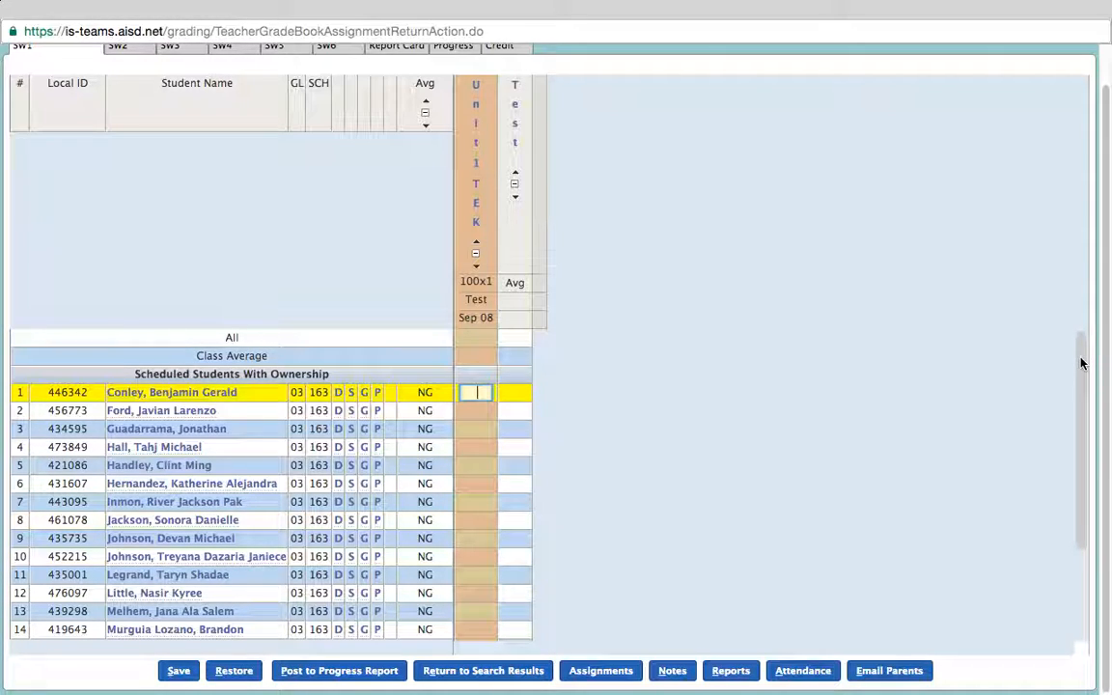
{"action": "scroll", "coordinate": [1081, 367], "scroll_direction": "down", "scroll_amount": 1}
{"action": "left_click_drag", "start_coordinate": [1082, 380], "coordinate": [1068, 304]}
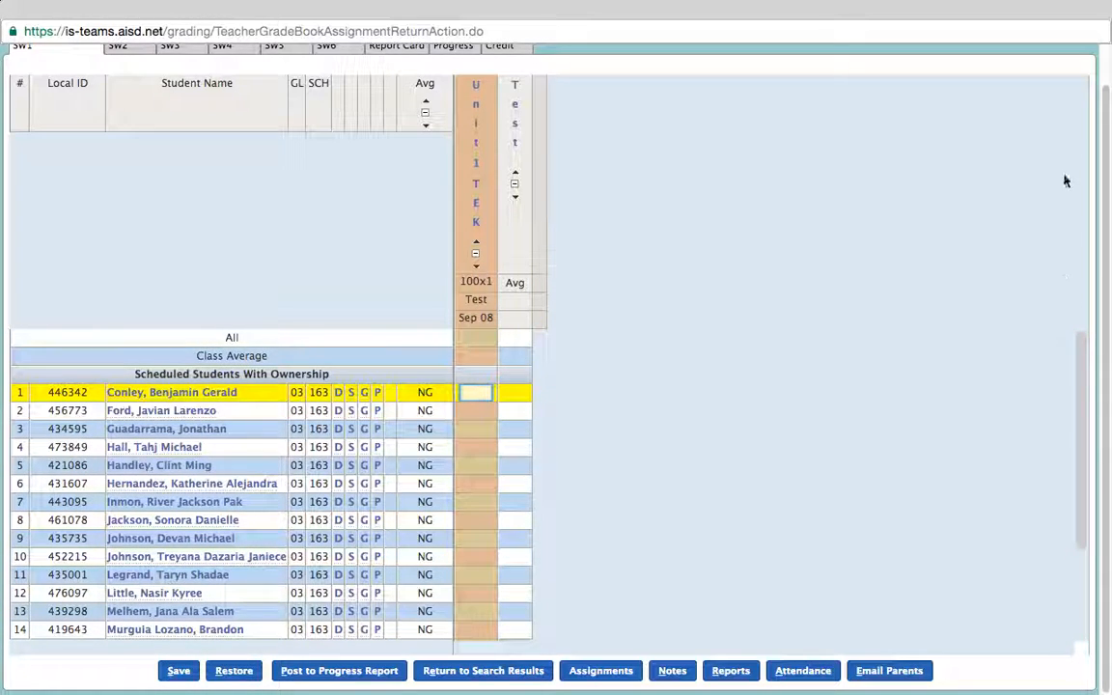